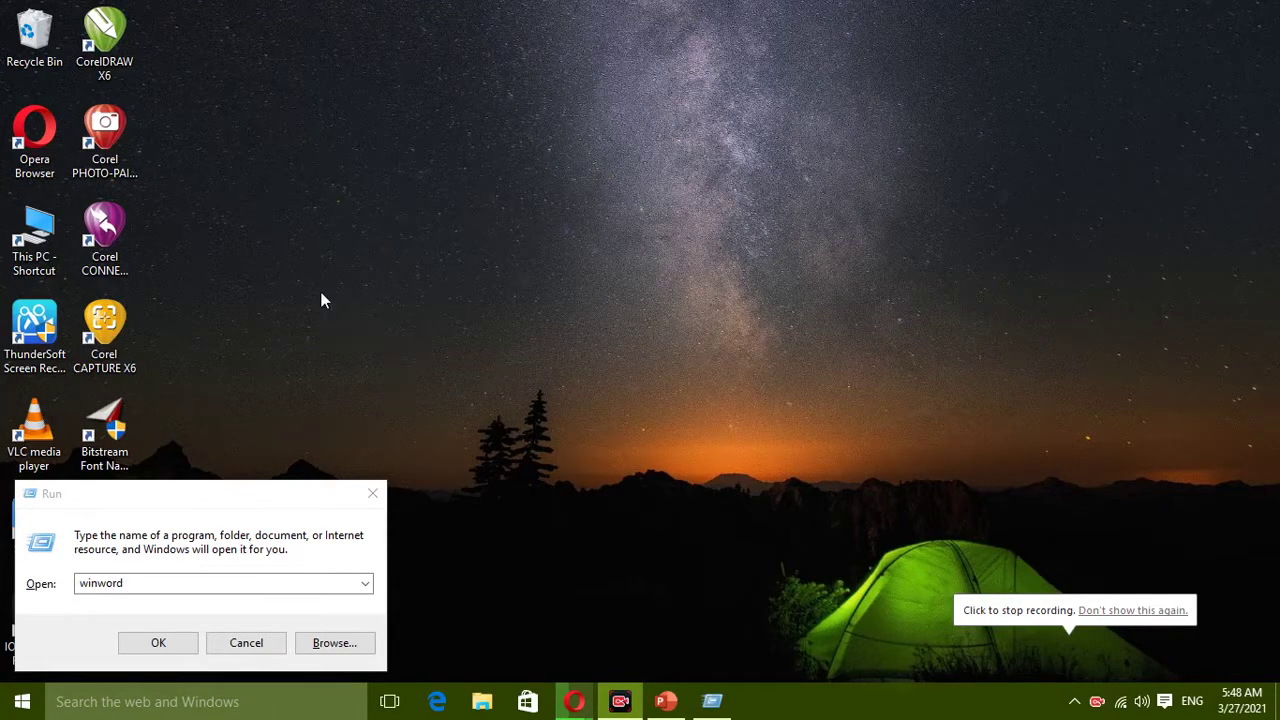
Launch Word with a blank document via Run 'winword', show the Home tab, then minimize it.
left_click(163, 648)
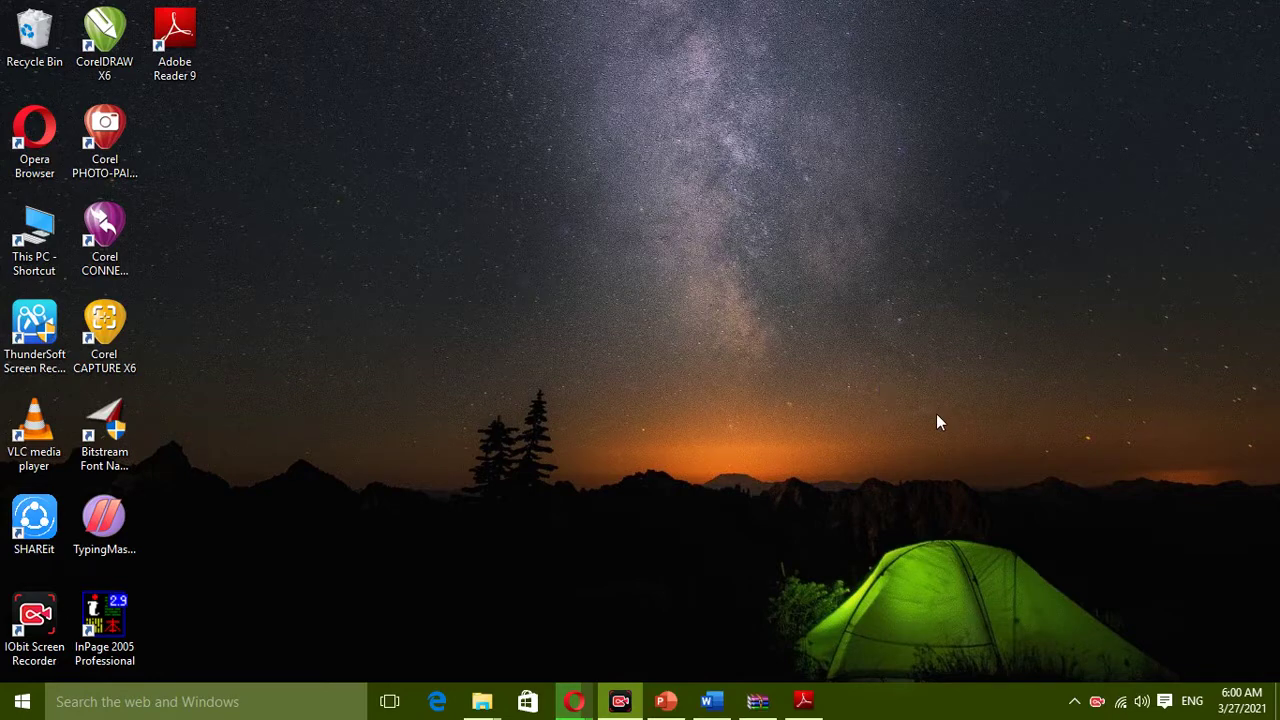
left_click(711, 701)
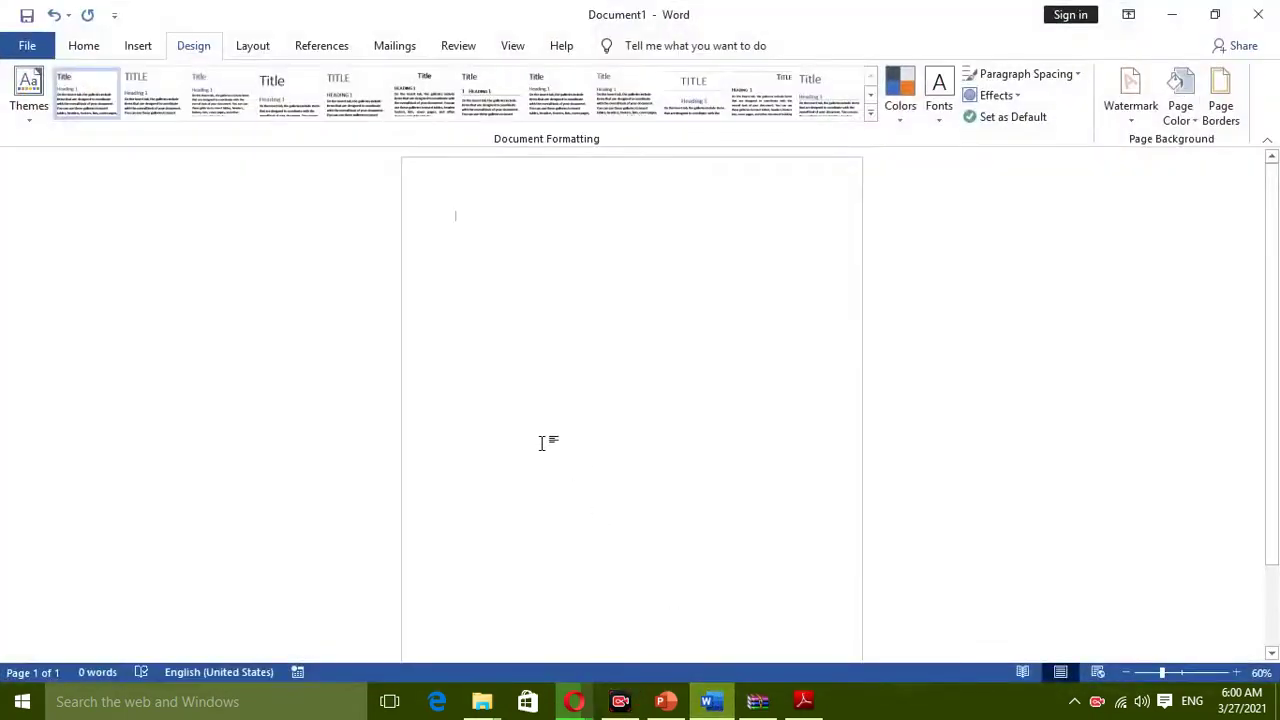
left_click(82, 46)
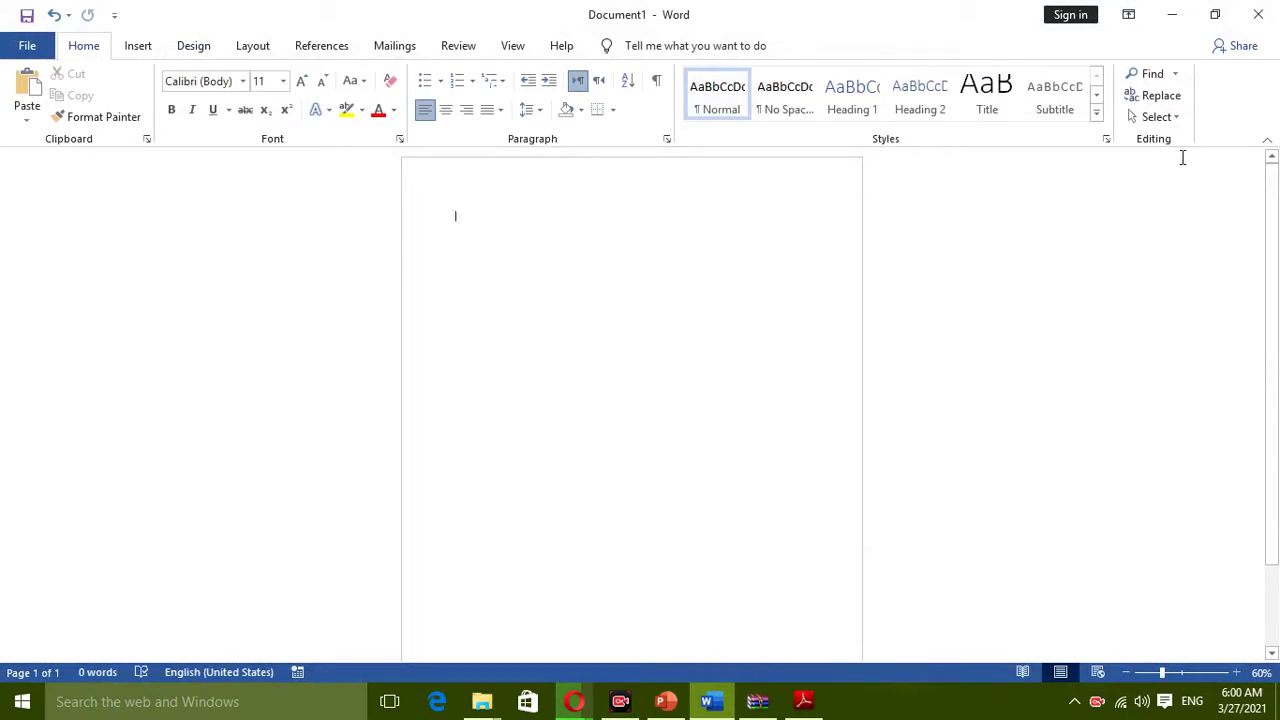
left_click(1170, 24)
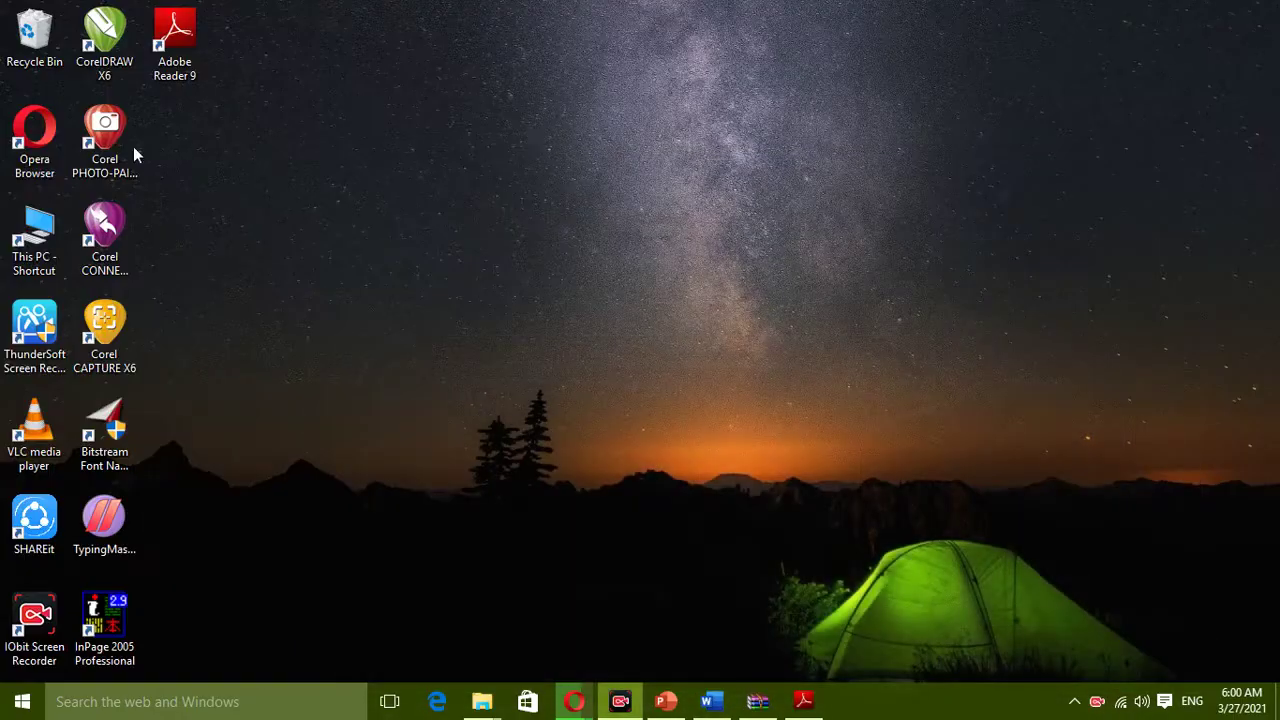
Browse to This PC > Local Disk (D:) > 8th sem online > recearch paper.
double_click(35, 232)
double_click(570, 268)
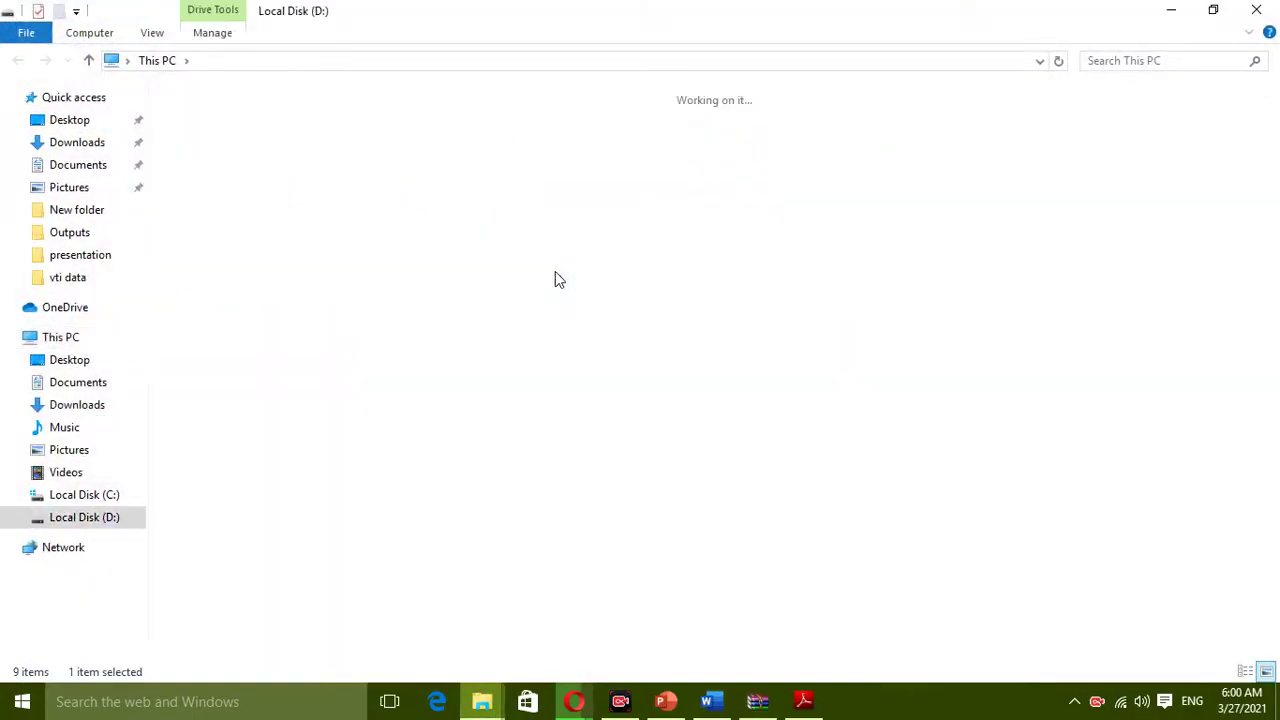
double_click(712, 158)
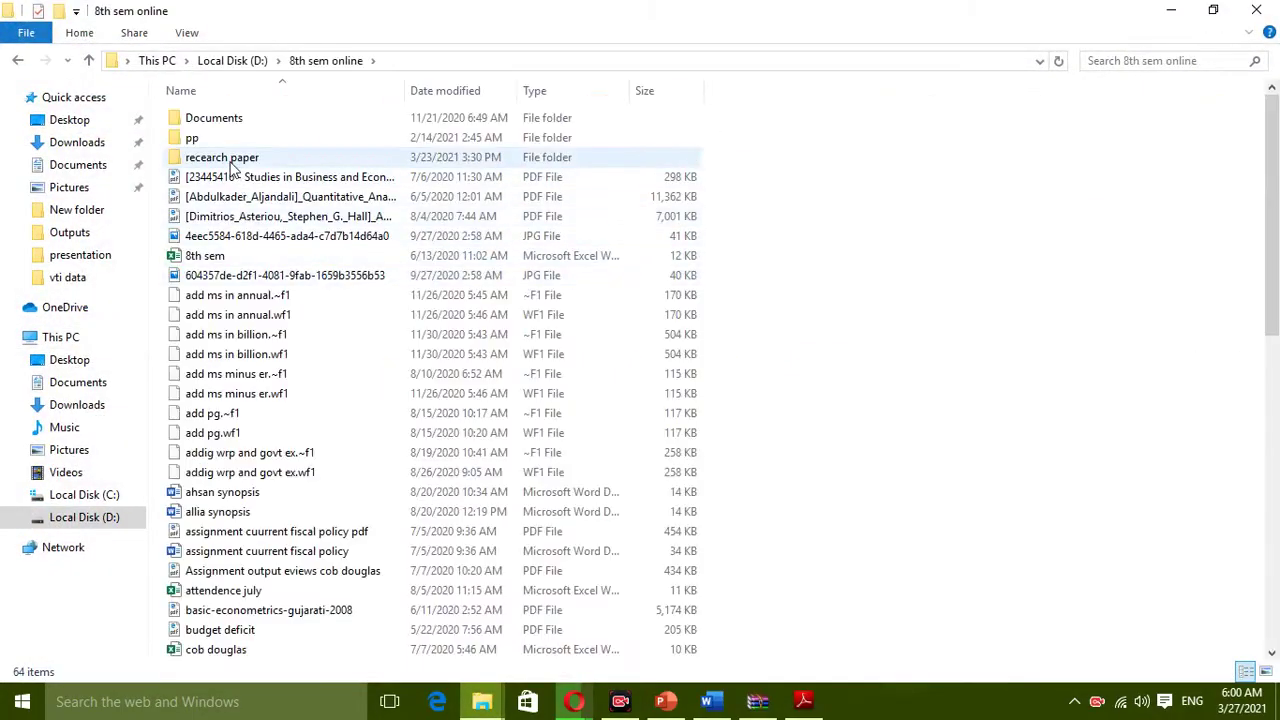
double_click(236, 157)
Open the 'research final document' PDF in Adobe Reader using Open with.
left_click(209, 374)
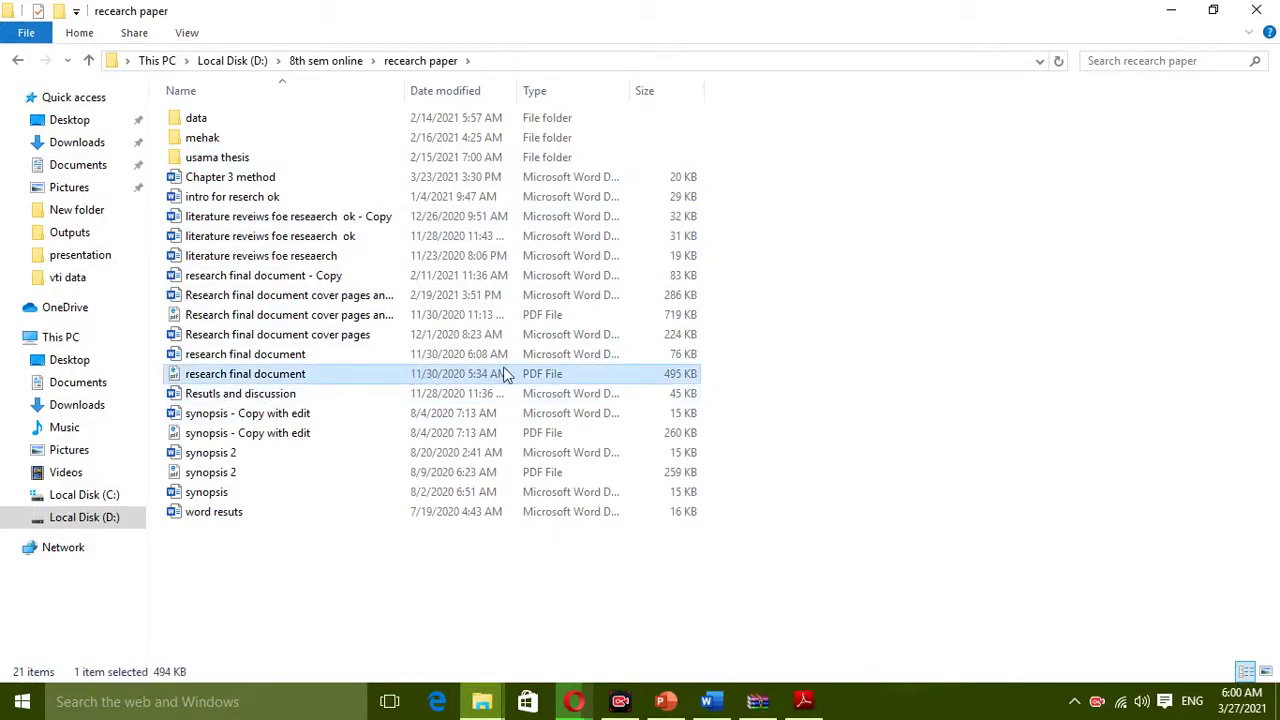
right_click(278, 377)
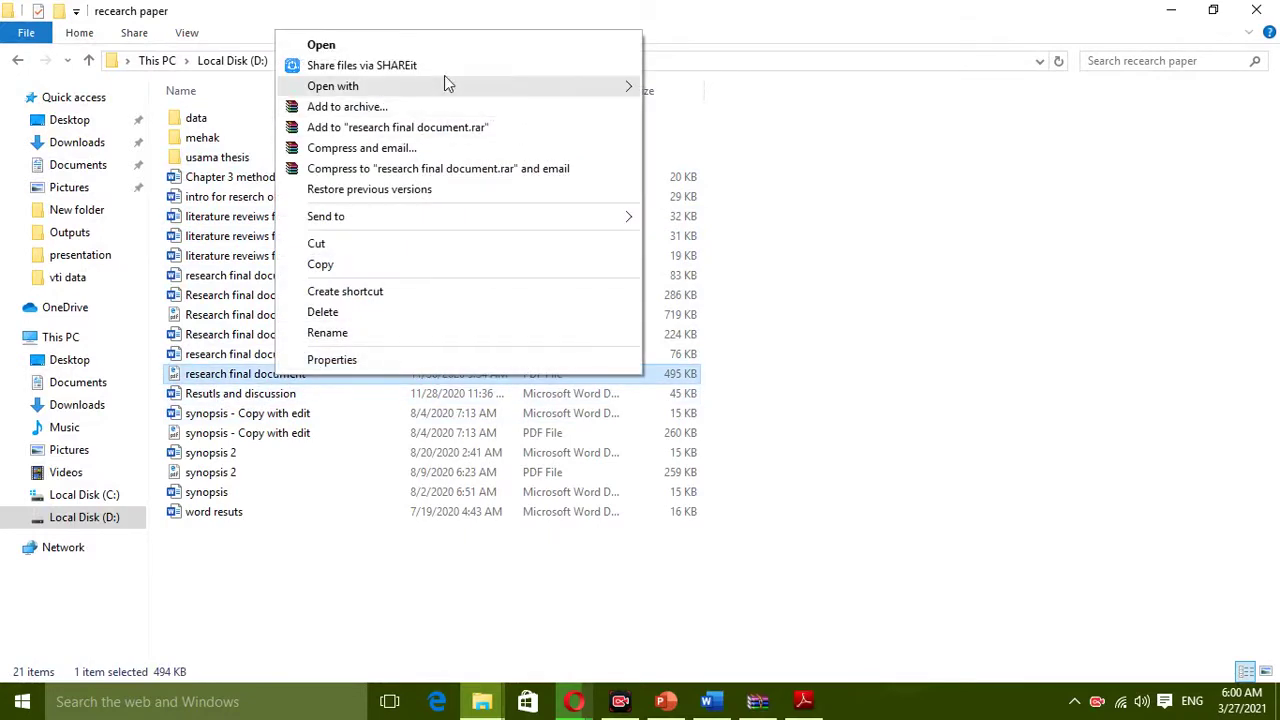
mouse_move(449, 84)
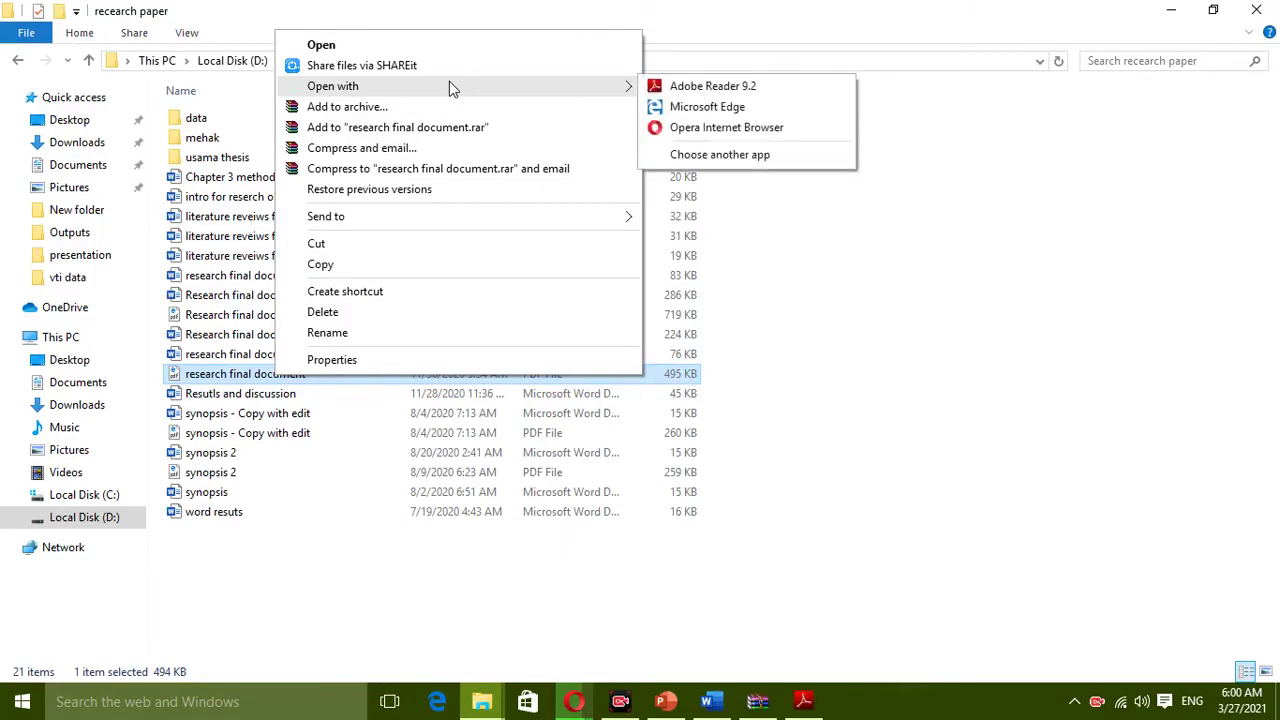
left_click(745, 87)
Page through the research final document PDF, then minimize Adobe Reader and File Explorer.
scroll(1040, 343, "up", 3)
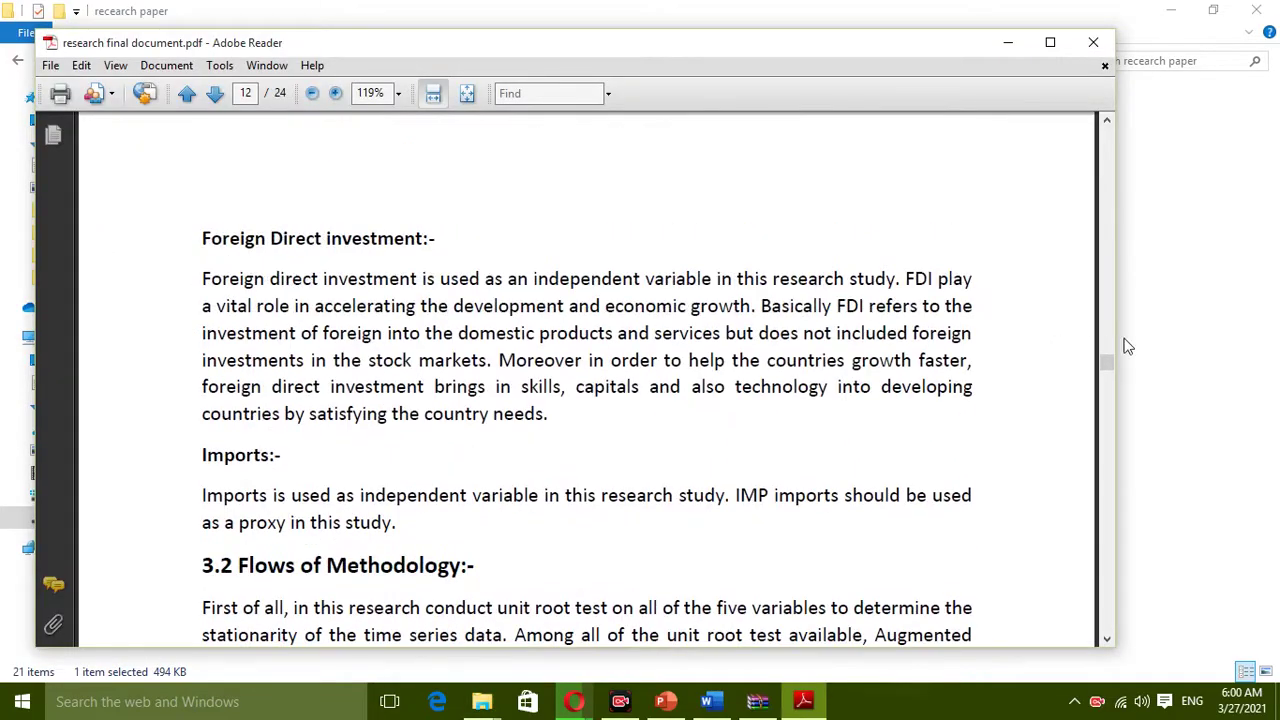
left_click_drag(1106, 362, 1106, 457)
scroll(749, 437, "down", 8)
scroll(730, 456, "down", 3)
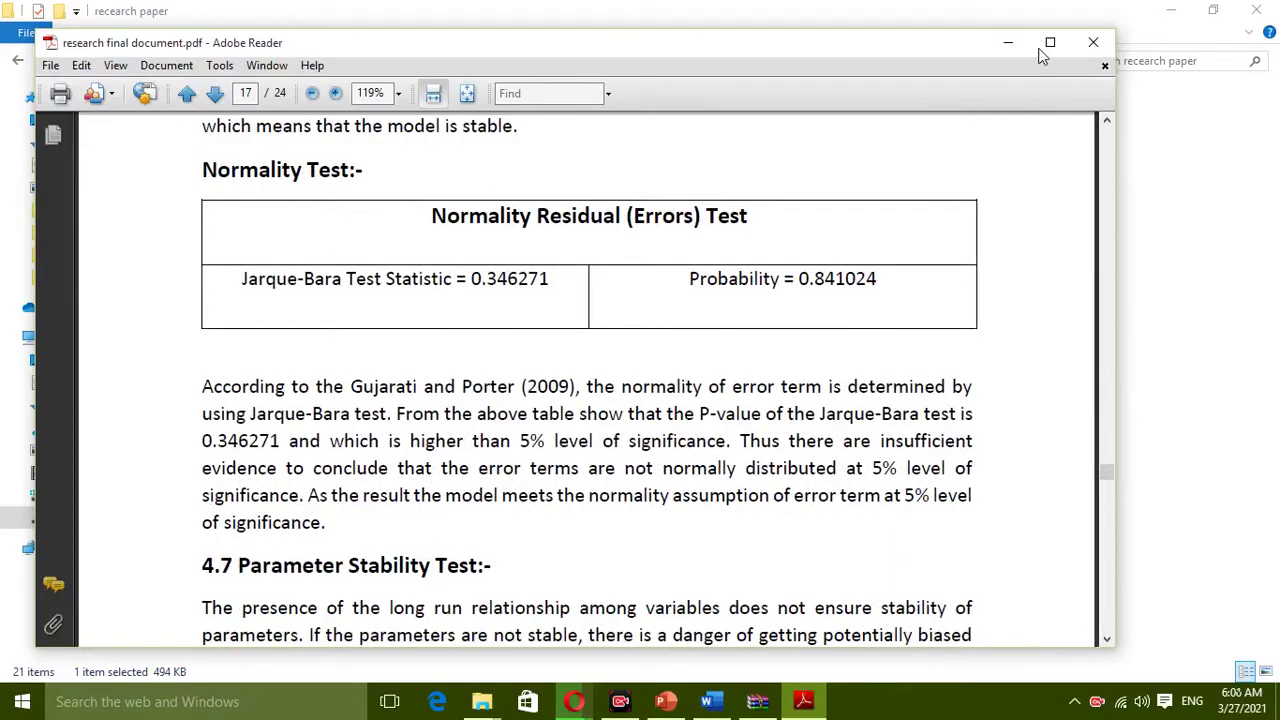
left_click(1008, 42)
left_click(1171, 10)
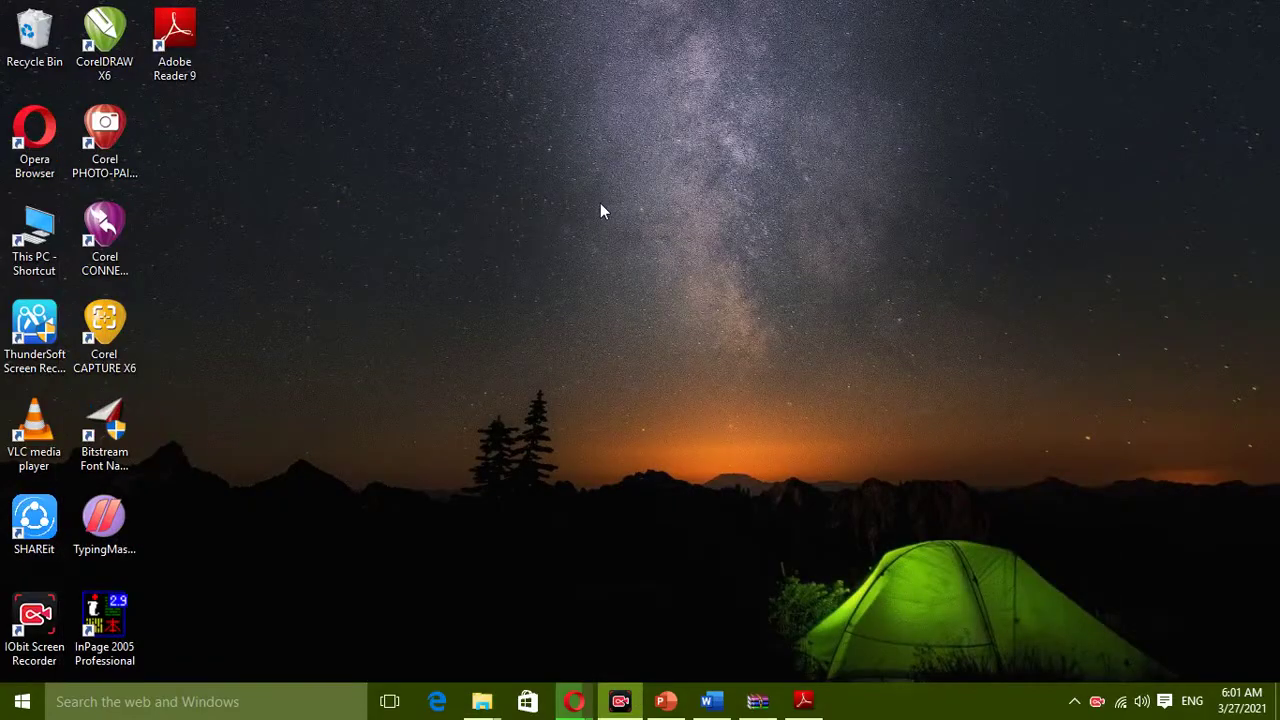
Refresh the desktop and bring the blank Word document back to the front.
right_click(636, 268)
left_click(672, 320)
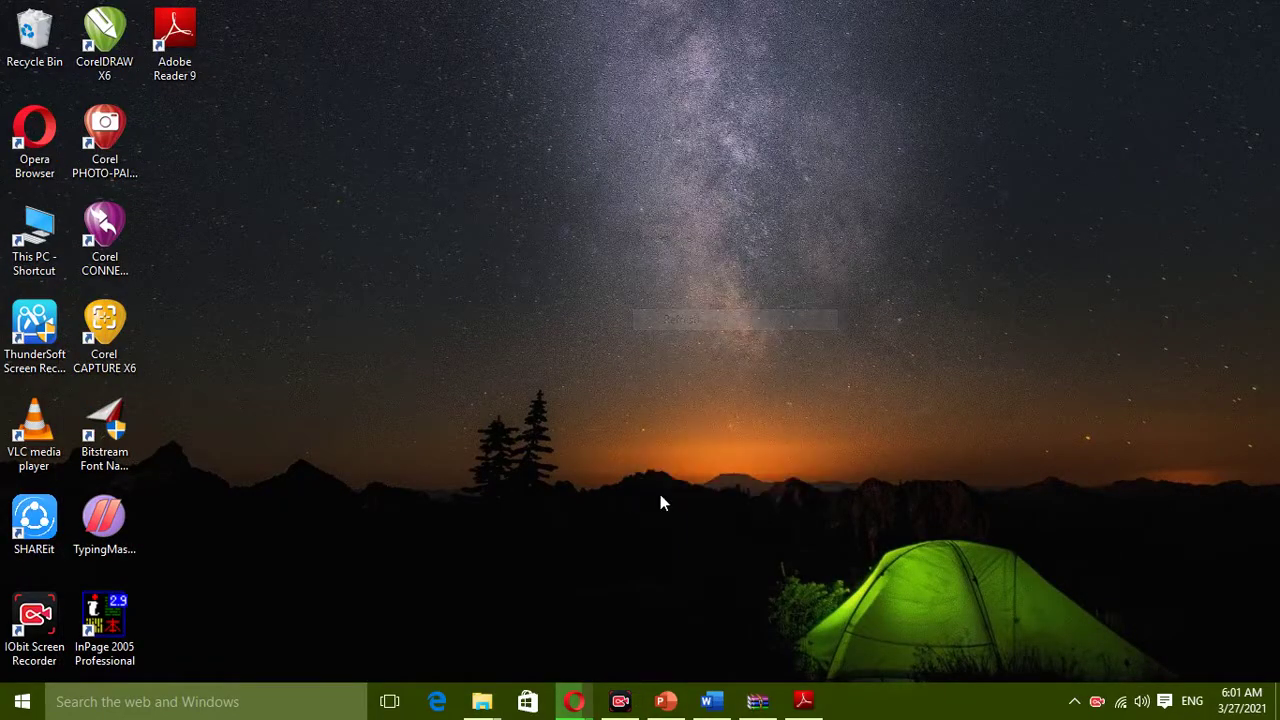
left_click(711, 701)
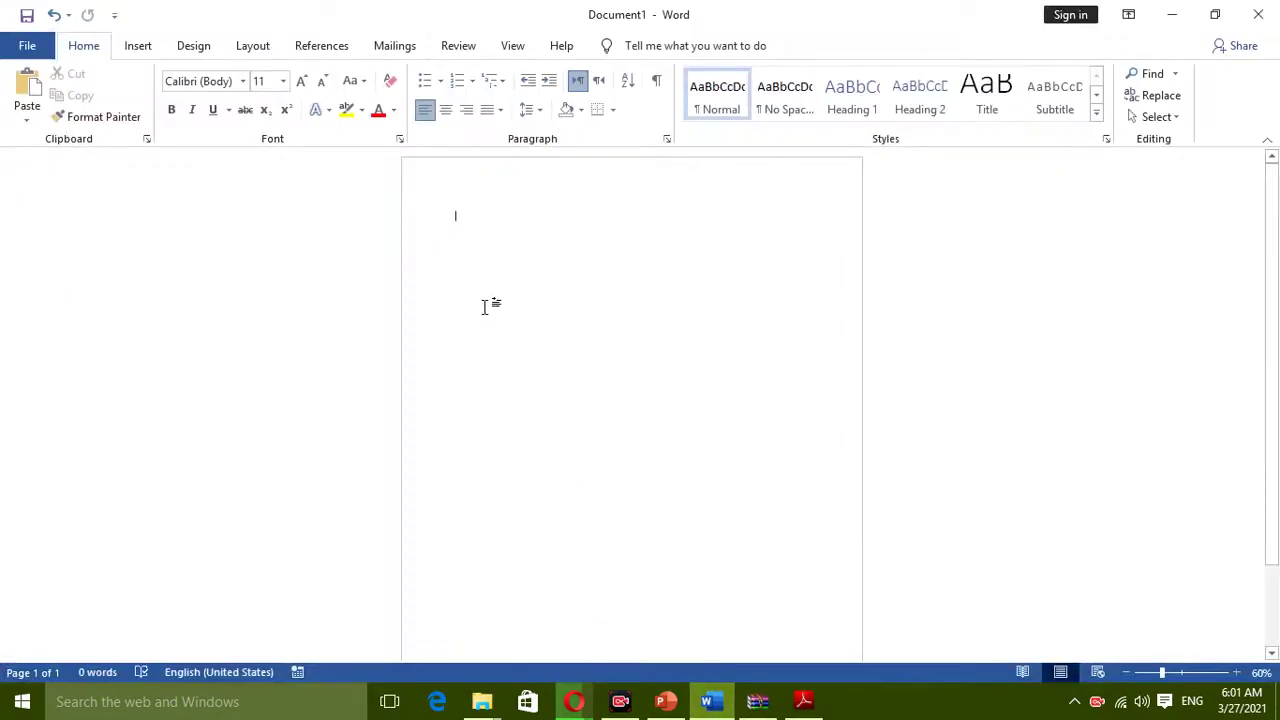
Type 'Topic' and format it bold, underlined, at 48 pt.
type("Topic")
left_click(428, 224)
left_click(301, 82)
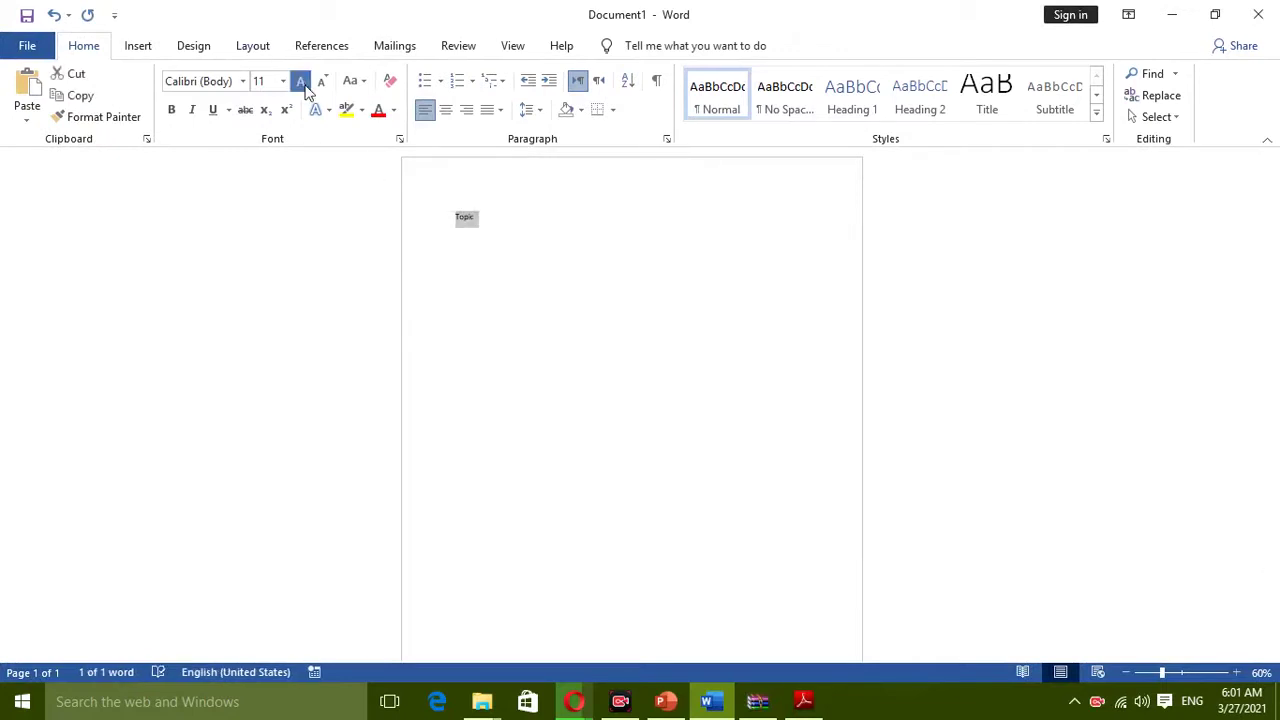
left_click(301, 82)
left_click(301, 82)
left_click(301, 82)
left_click(301, 82)
left_click(301, 82)
left_click(301, 82)
left_click(301, 82)
left_click(301, 82)
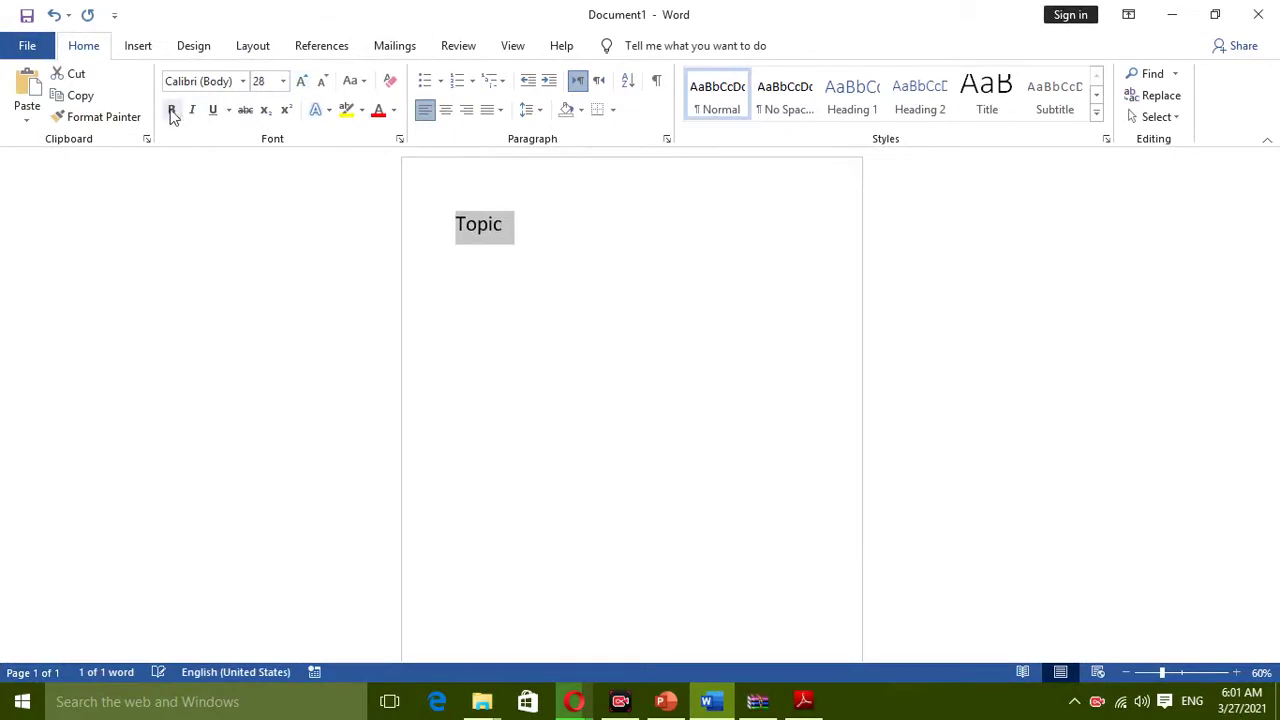
left_click(171, 109)
left_click(212, 109)
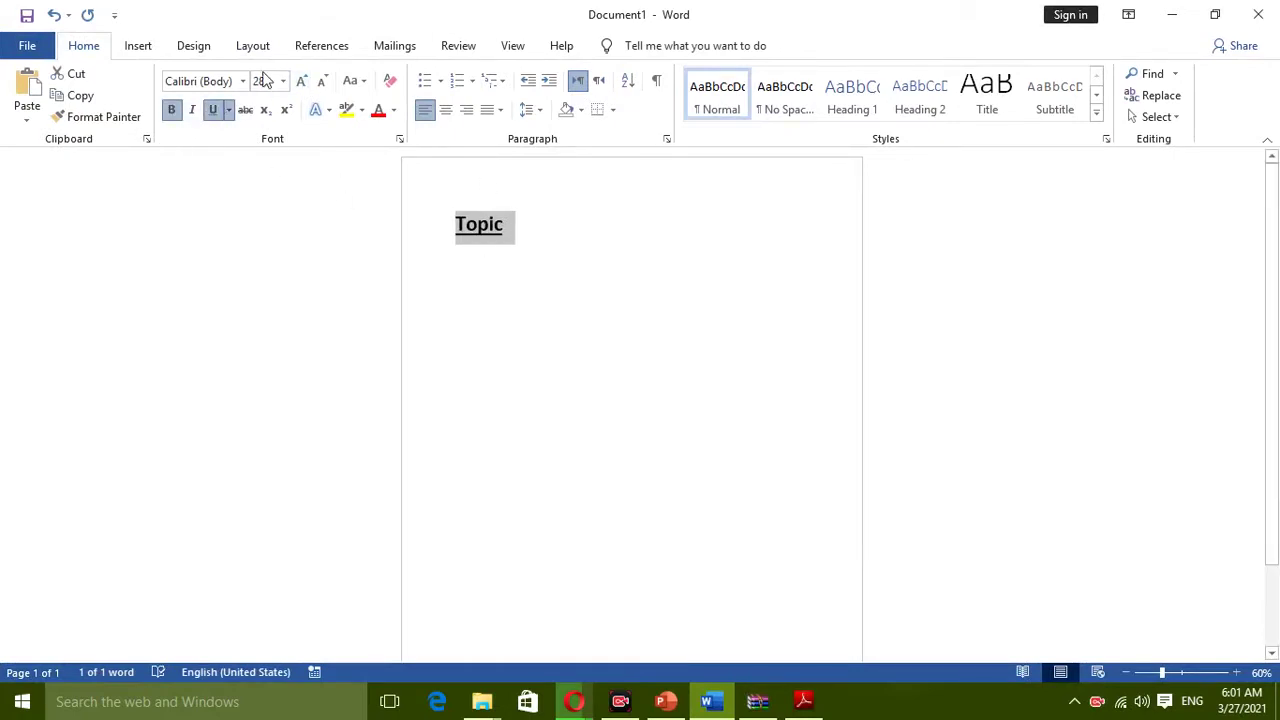
left_click(301, 81)
left_click(301, 81)
left_click(301, 81)
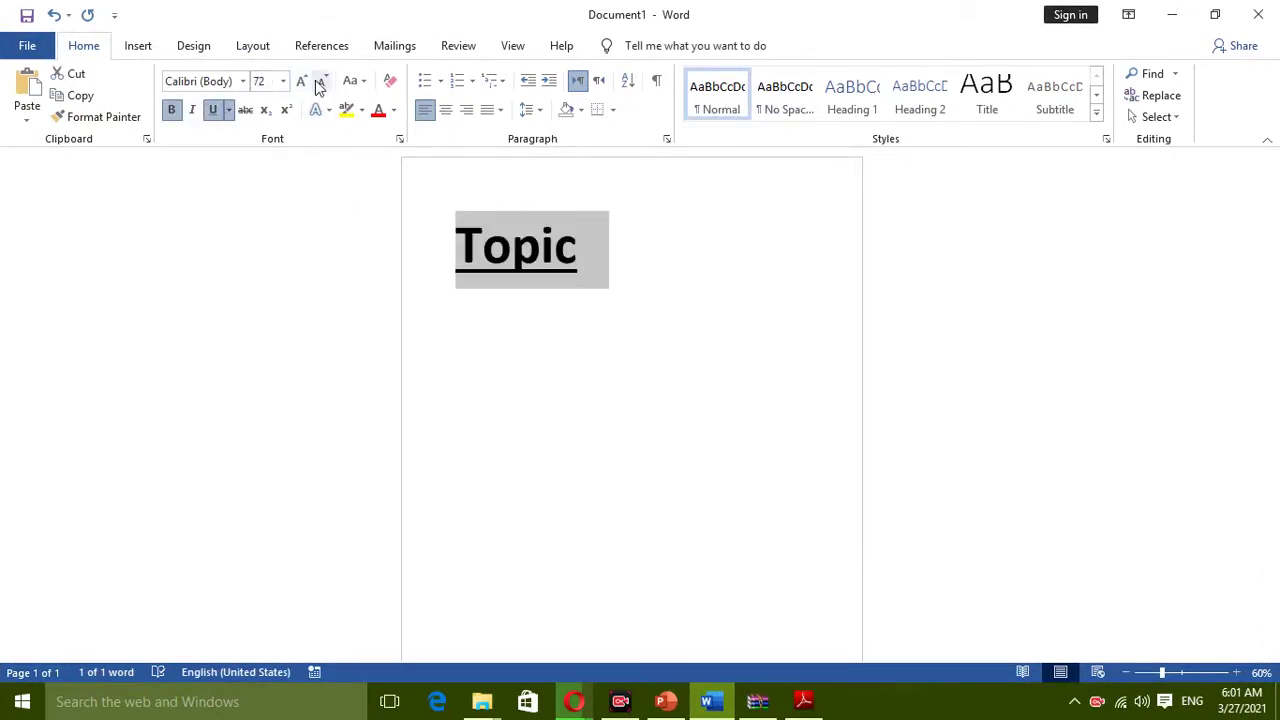
left_click(322, 81)
left_click(540, 236)
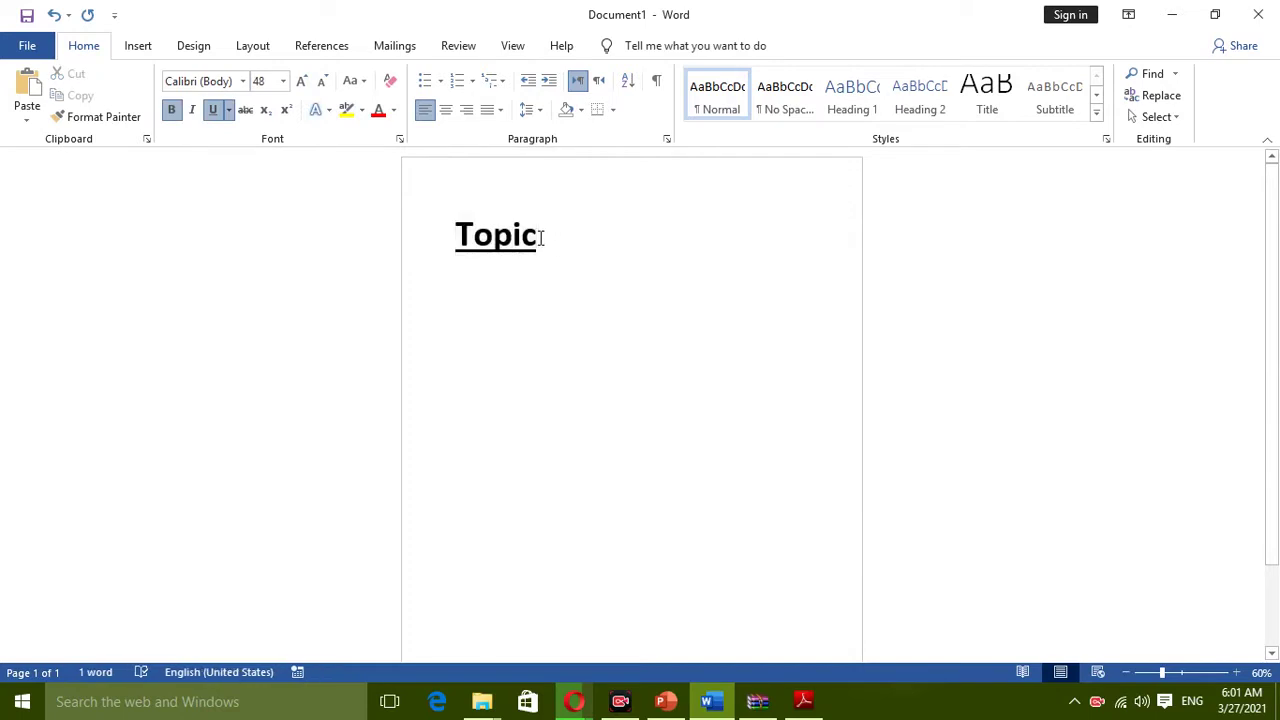
Add a colon after Topic and a centred 'Introduction' line below it.
type(":")
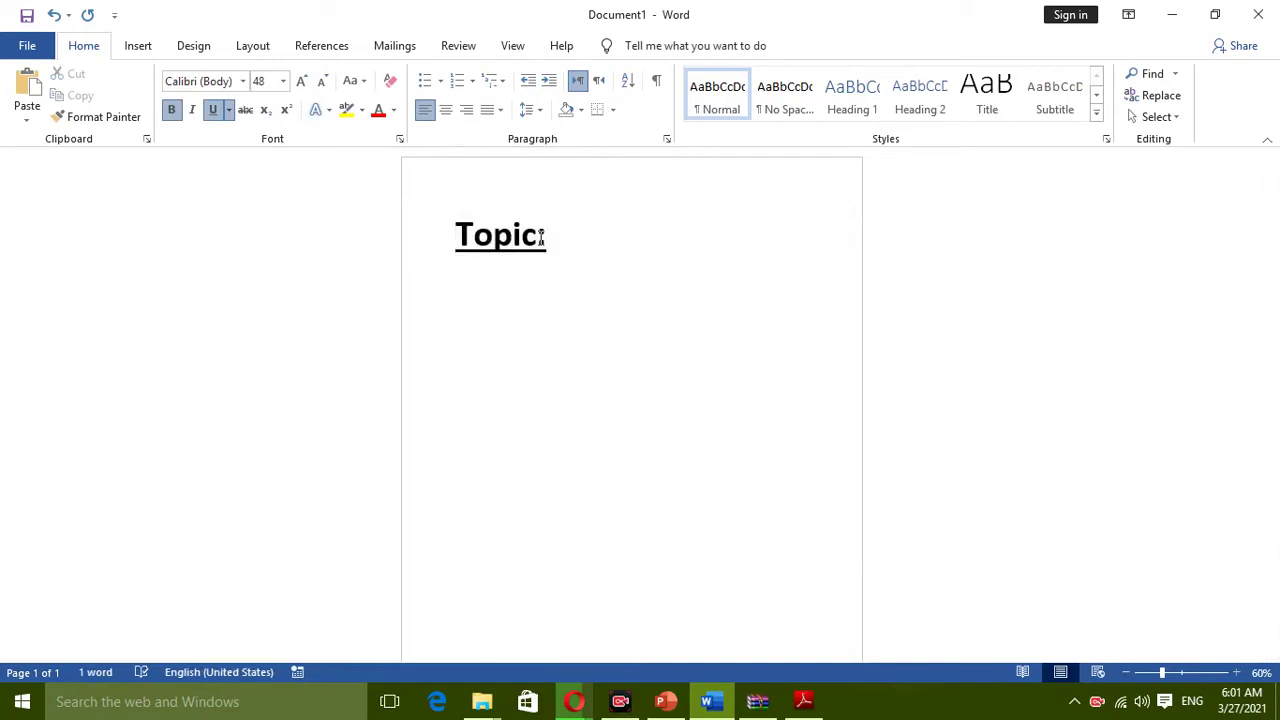
key("Return")
type("Introd")
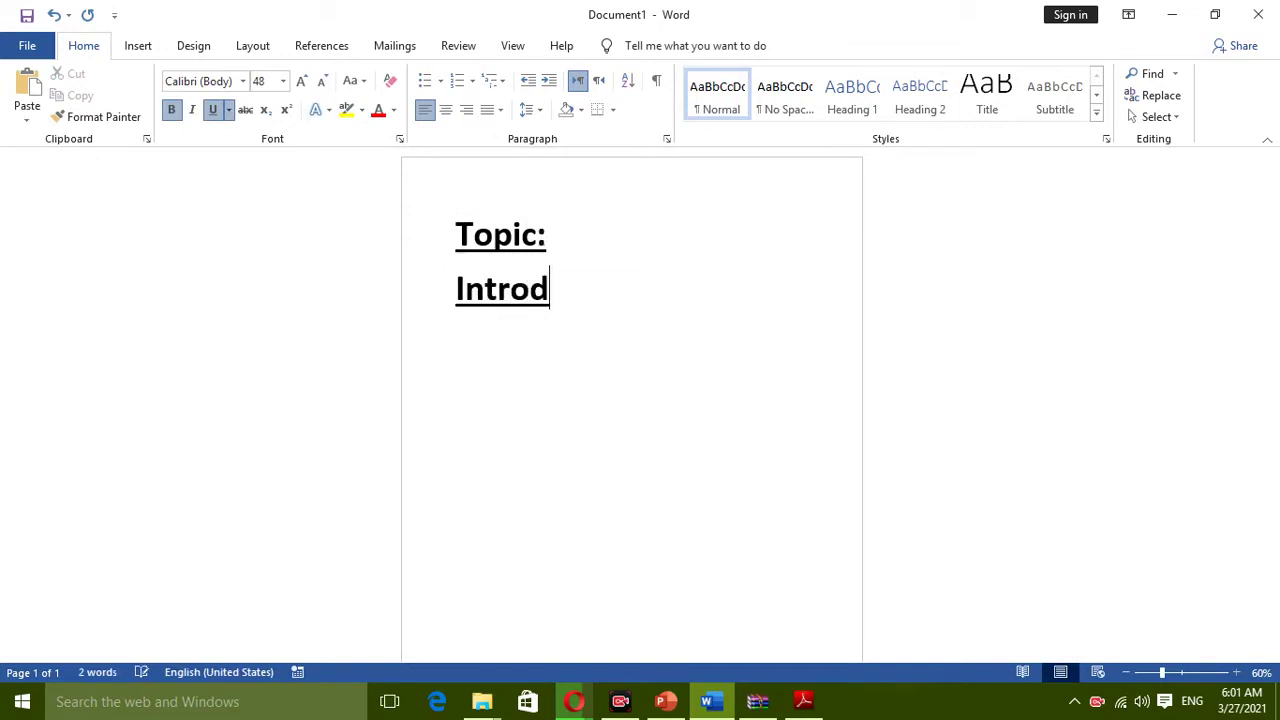
type("uction")
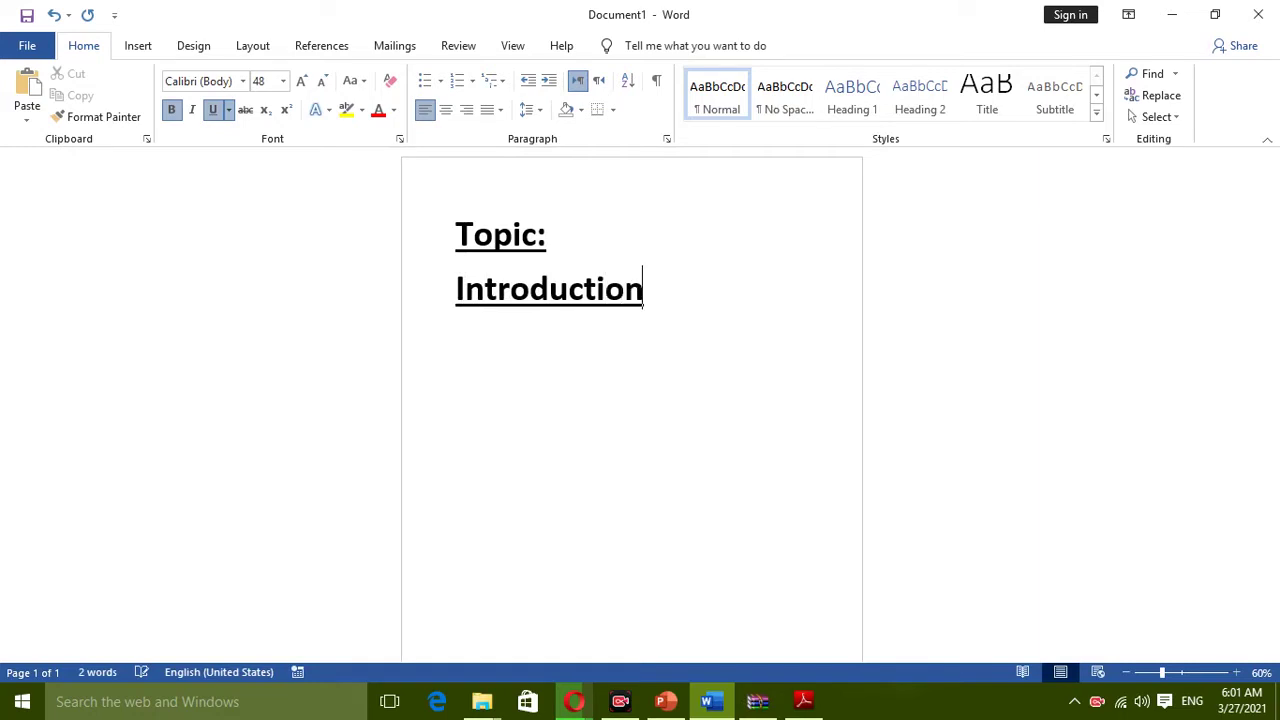
left_click_drag(645, 295, 423, 289)
left_click(446, 109)
left_click(583, 343)
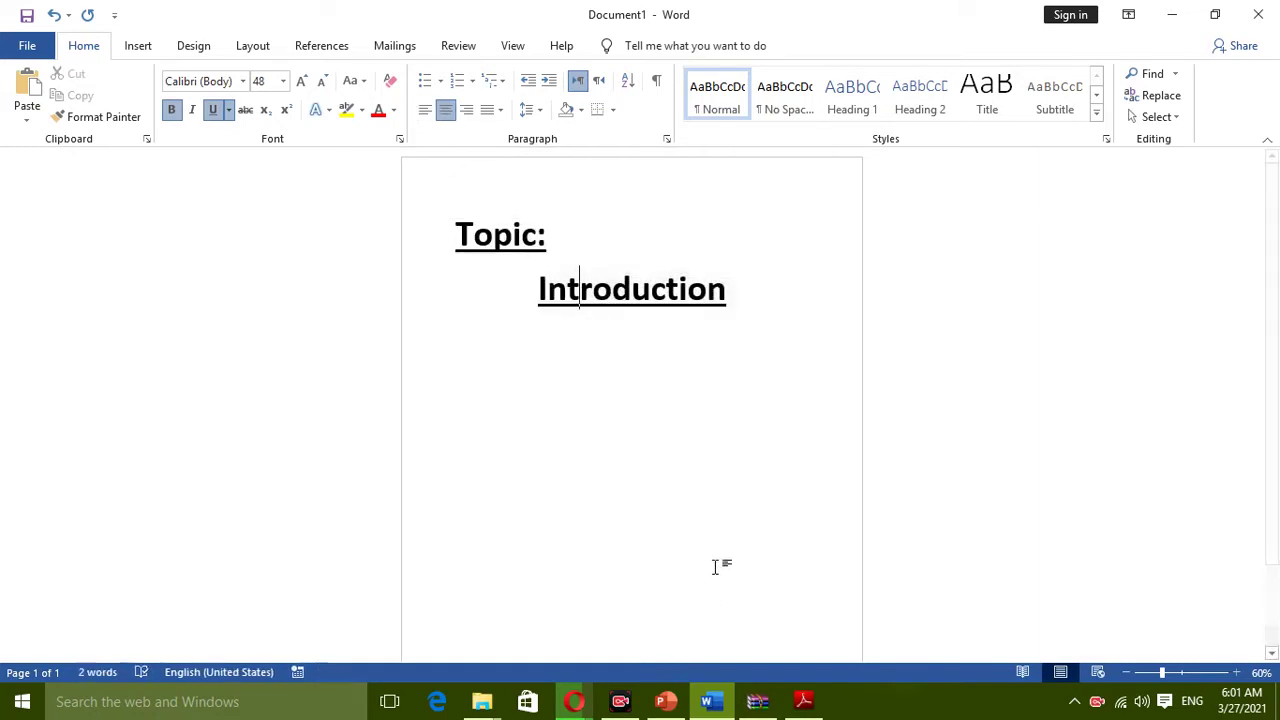
Apply a plain Box page border from Design > Page Borders, then open the File backstage.
left_click(192, 47)
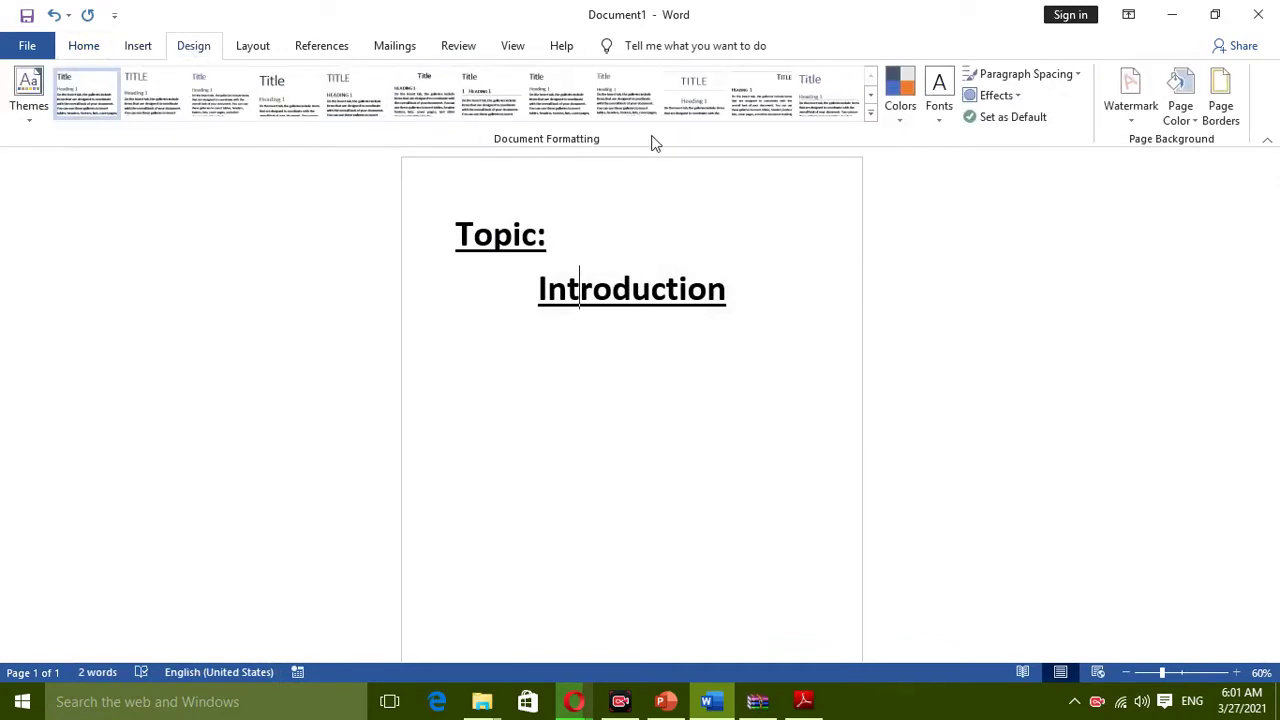
left_click(1220, 98)
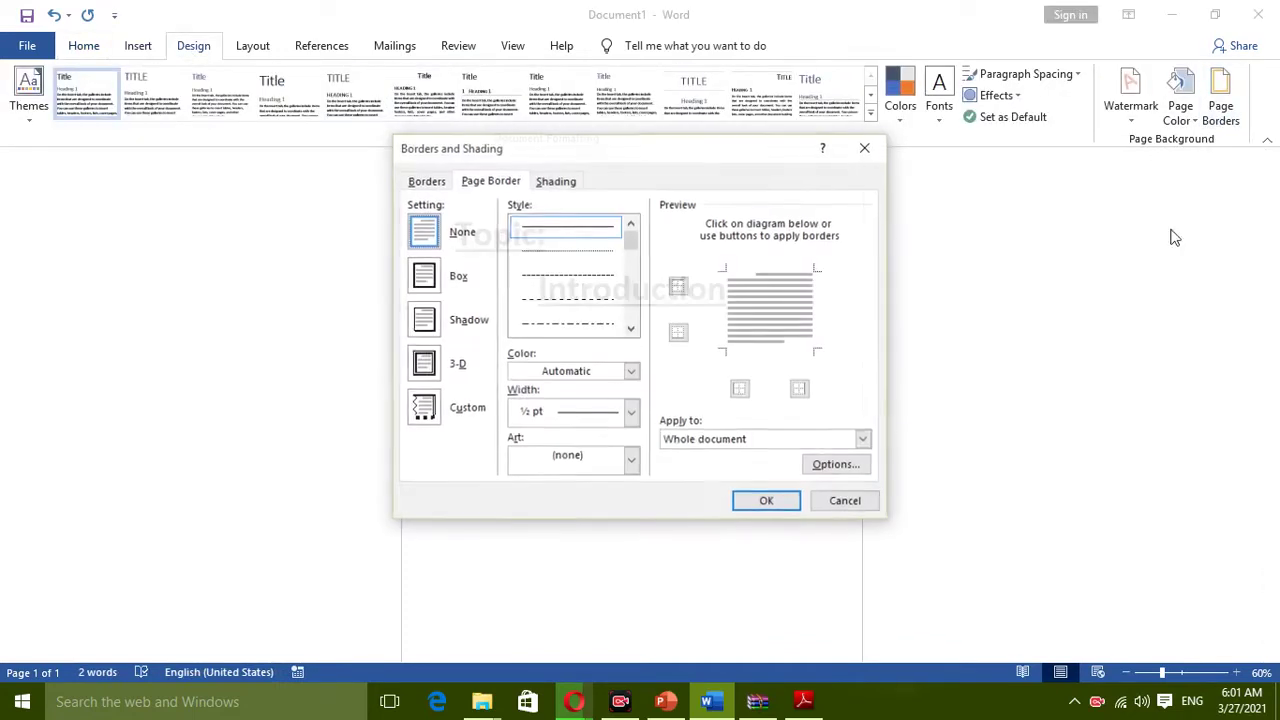
left_click(425, 280)
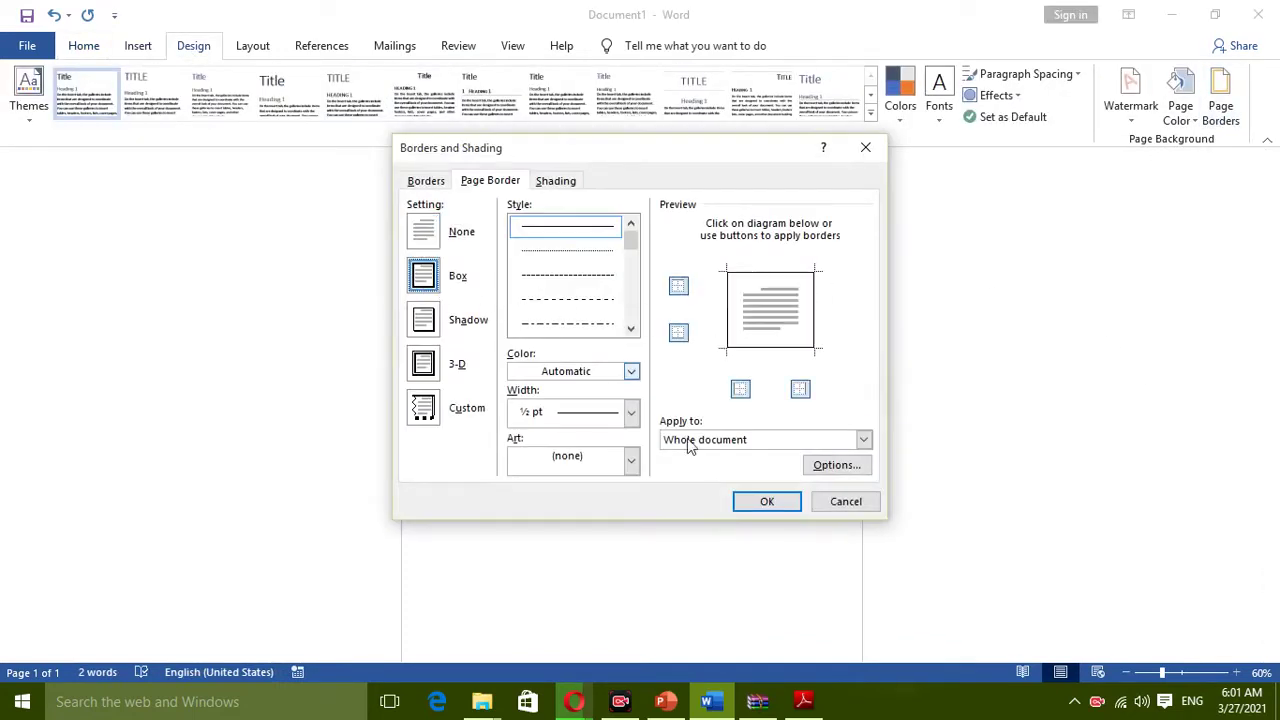
left_click(789, 503)
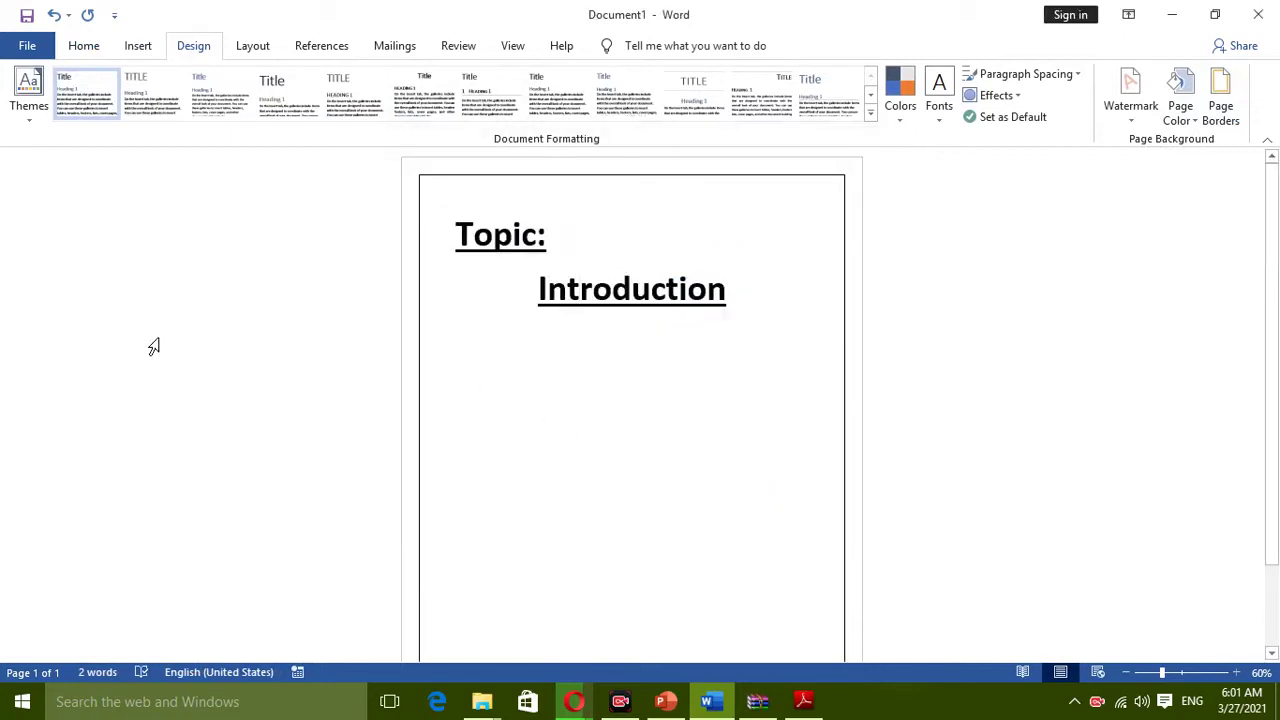
left_click(30, 46)
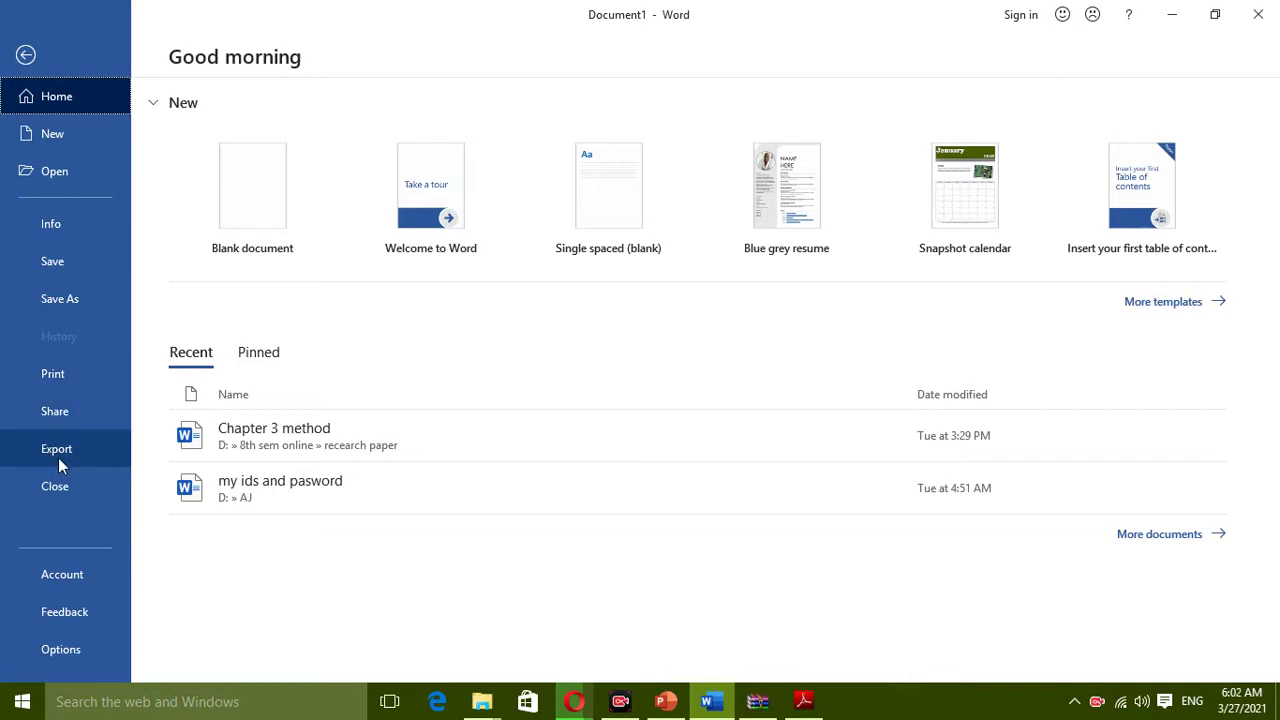
Export the document as the PDF 'introduction for video' in Documents via Create PDF/XPS.
left_click(61, 451)
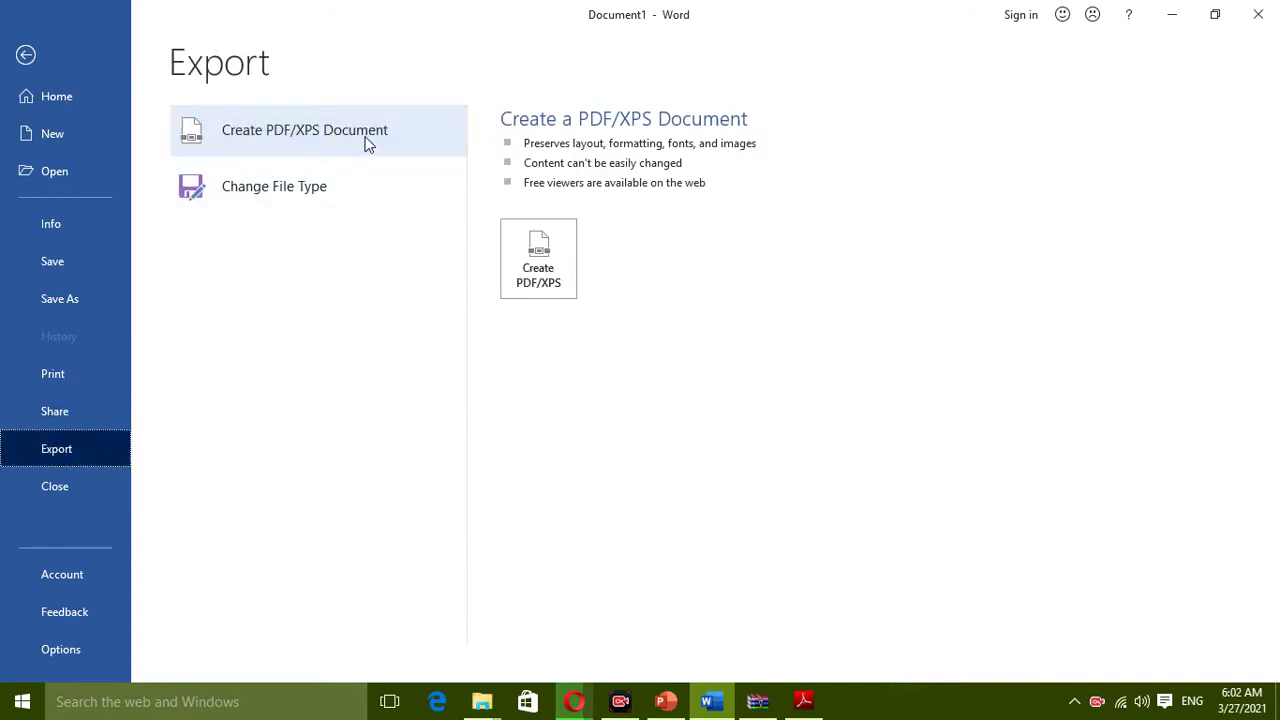
left_click(553, 254)
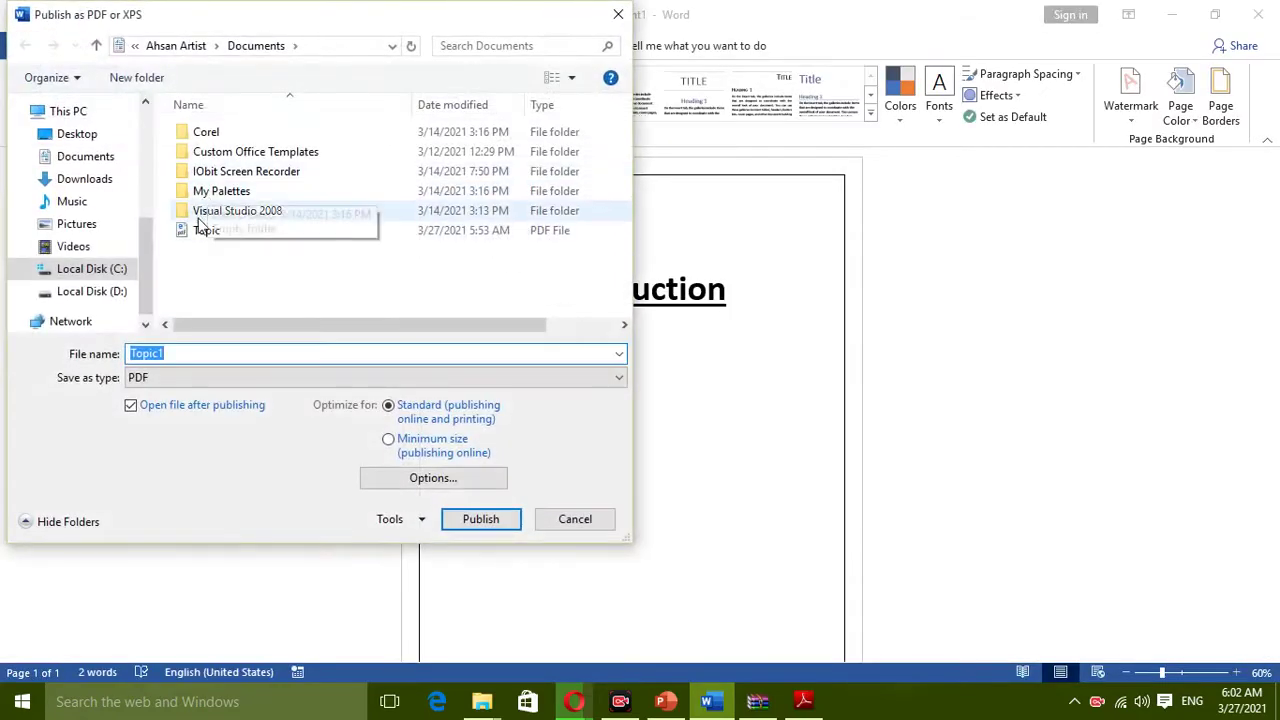
left_click(190, 360)
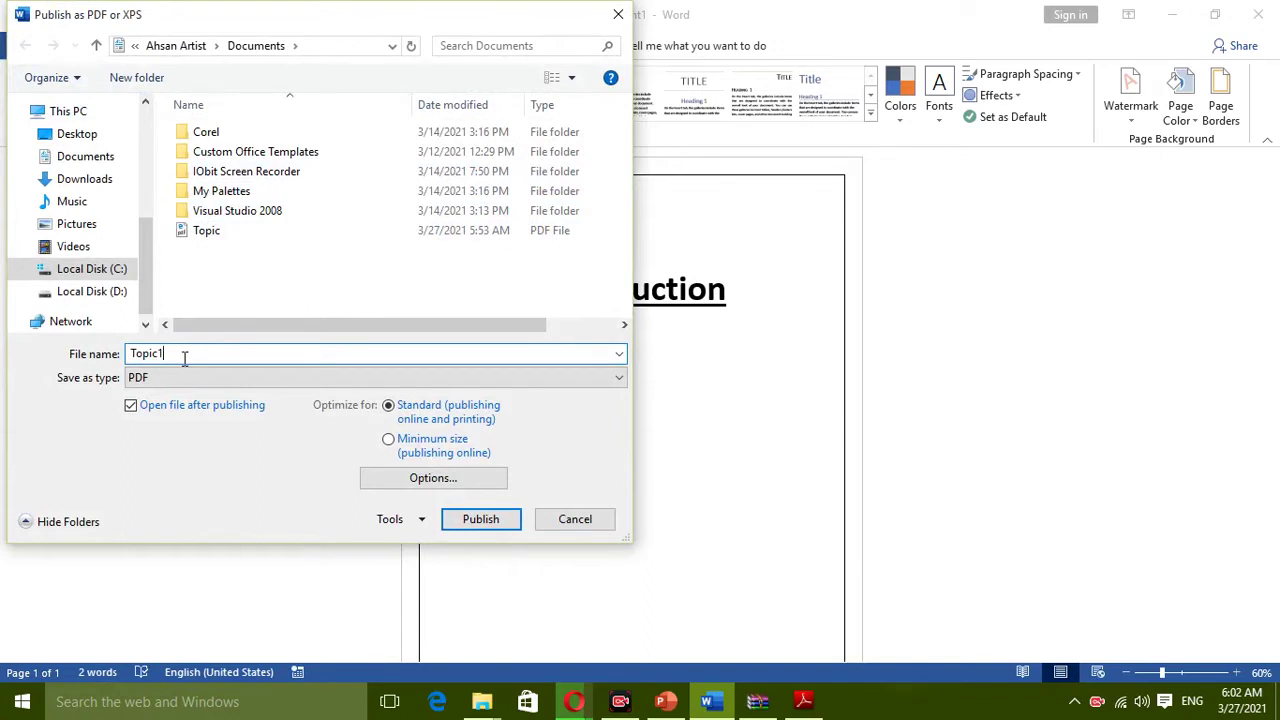
key("BackSpace")
key("BackSpace")
key("BackSpace")
type("introduction for video")
left_click(481, 519)
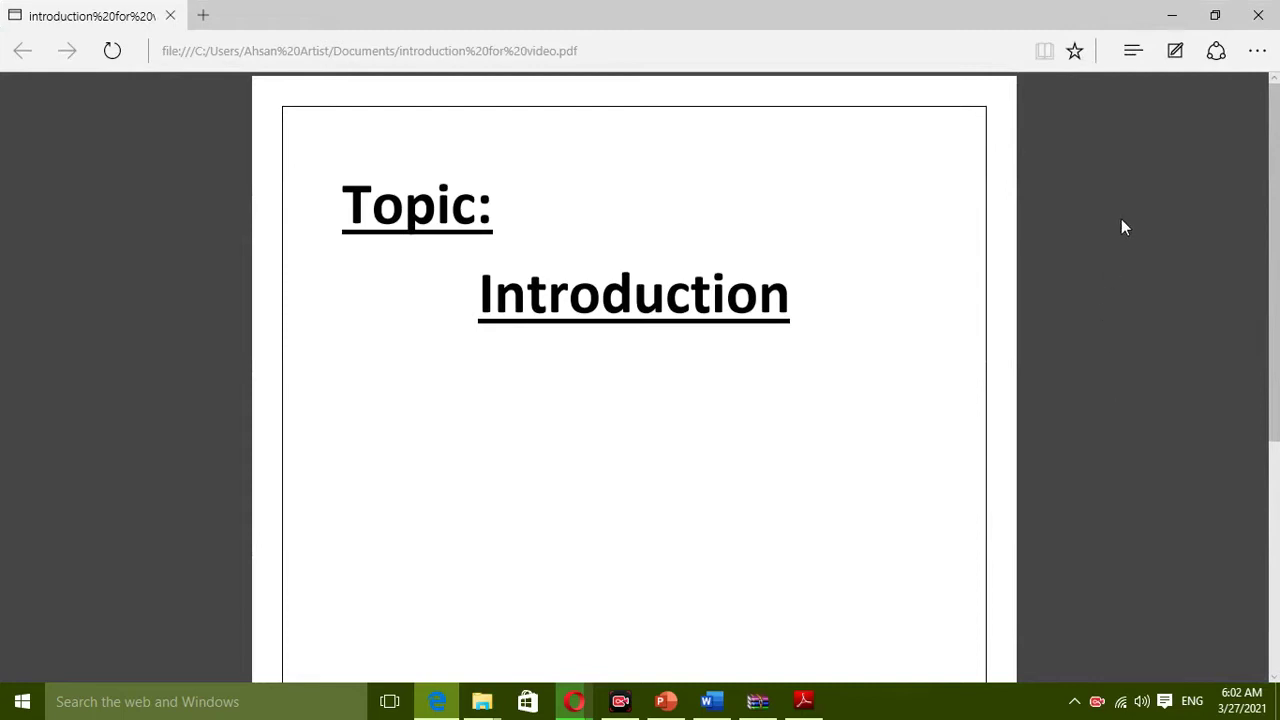
Minimize the exported PDF in Edge to return to the Word document.
left_click(1172, 12)
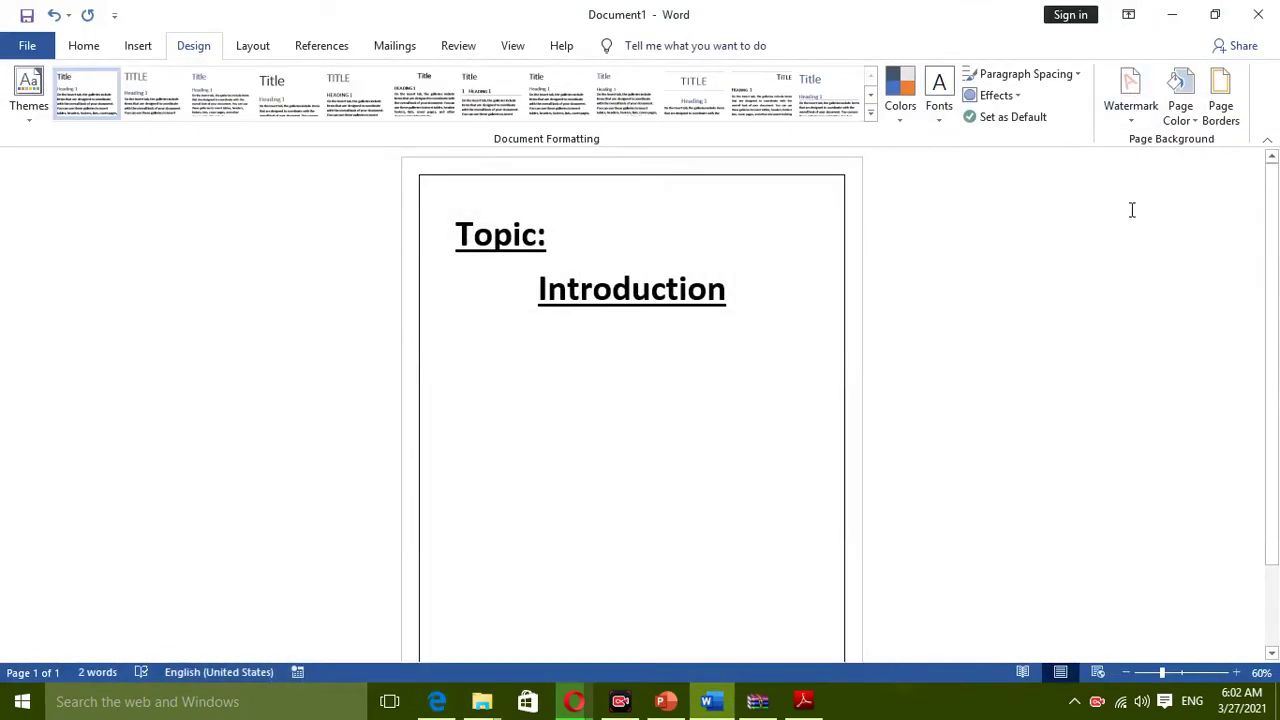
Switch the Word ribbon back to the Home tab.
left_click(78, 50)
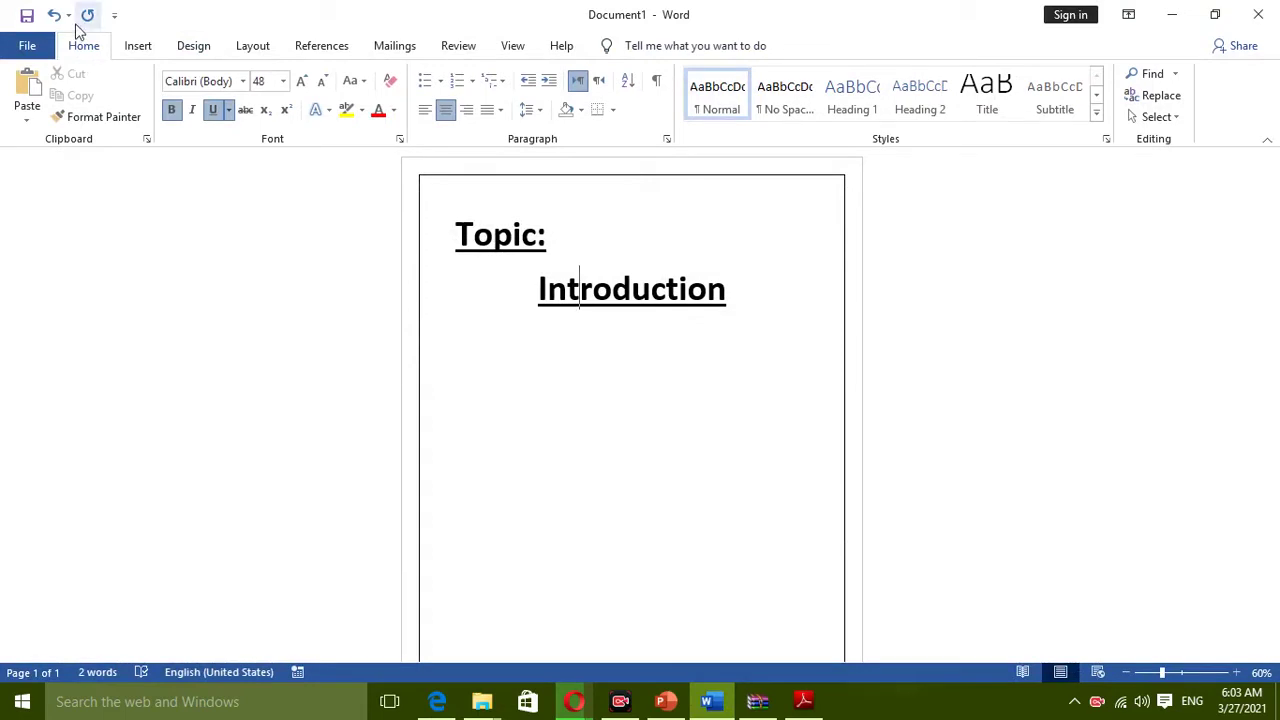
Minimize Word and refresh the desktop three times from its right-click menu.
left_click(1172, 14)
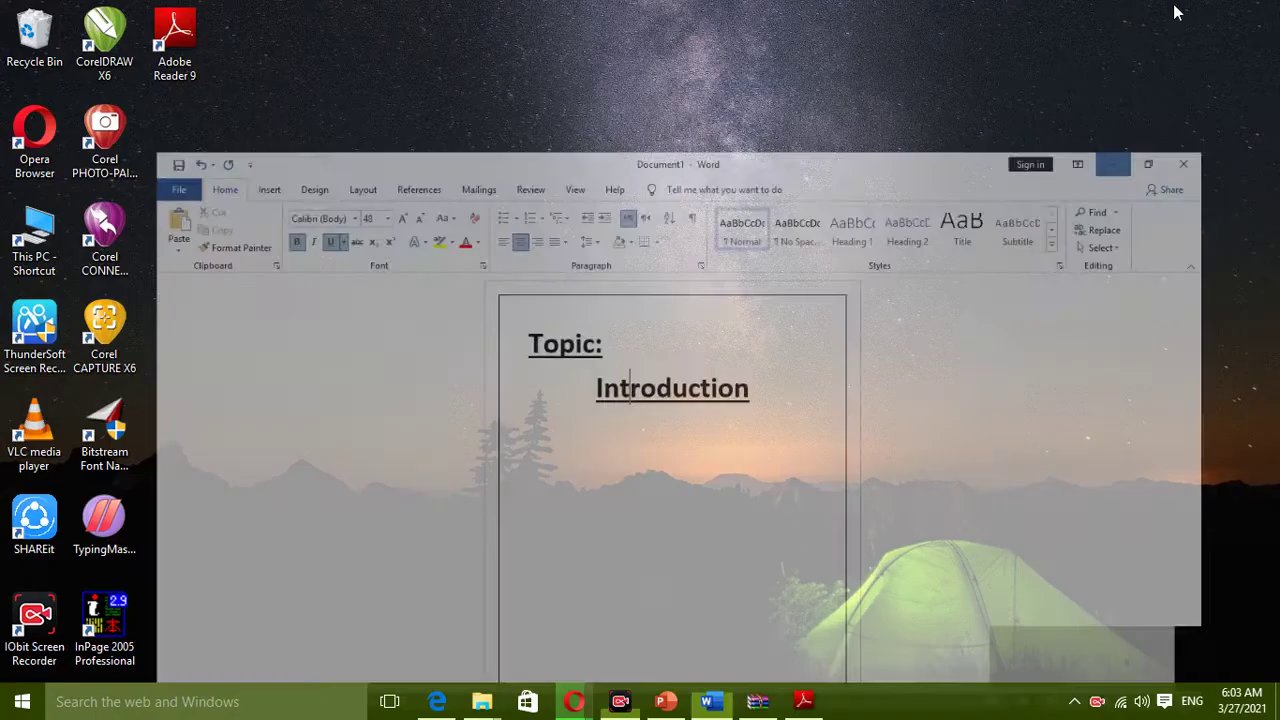
right_click(455, 116)
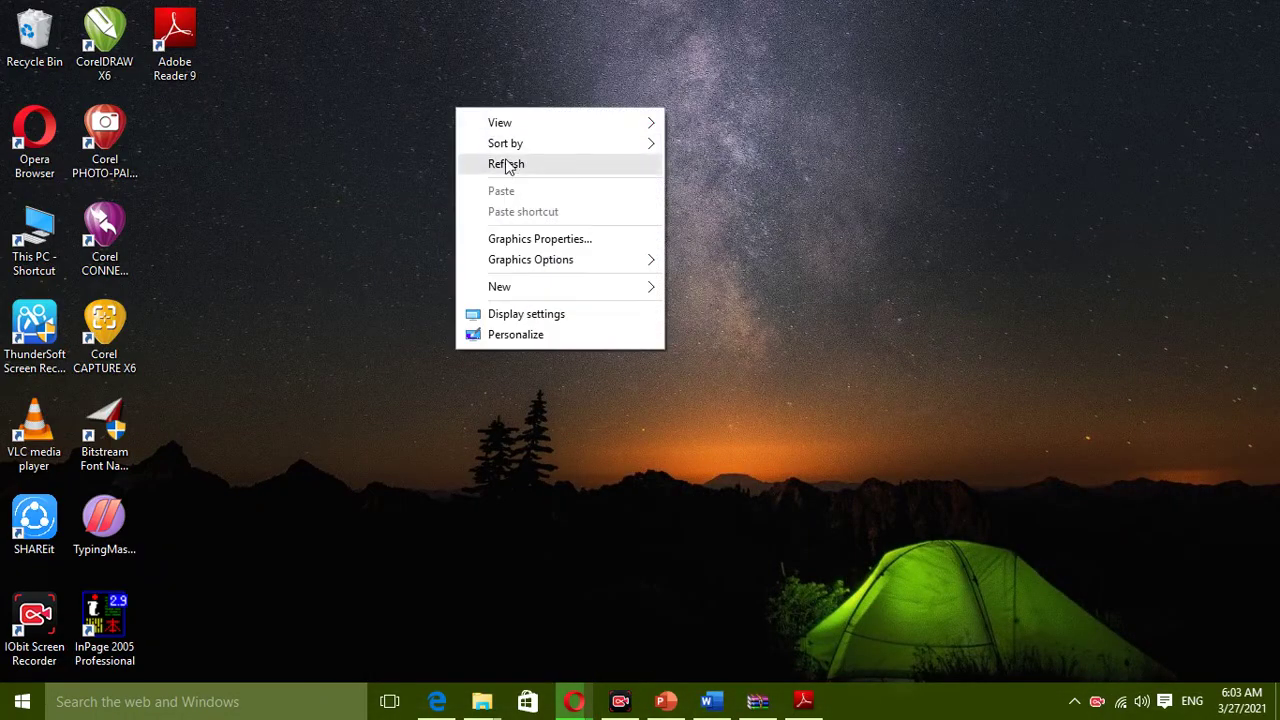
left_click(509, 165)
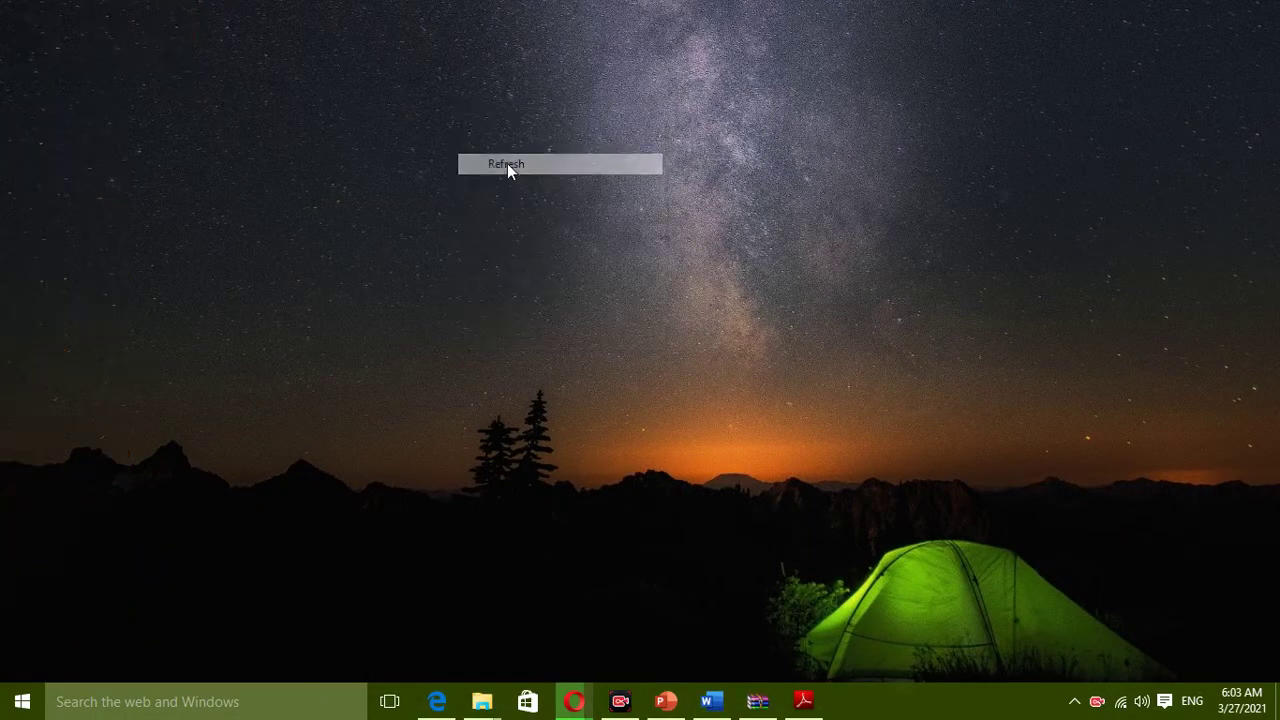
right_click(568, 254)
left_click(606, 314)
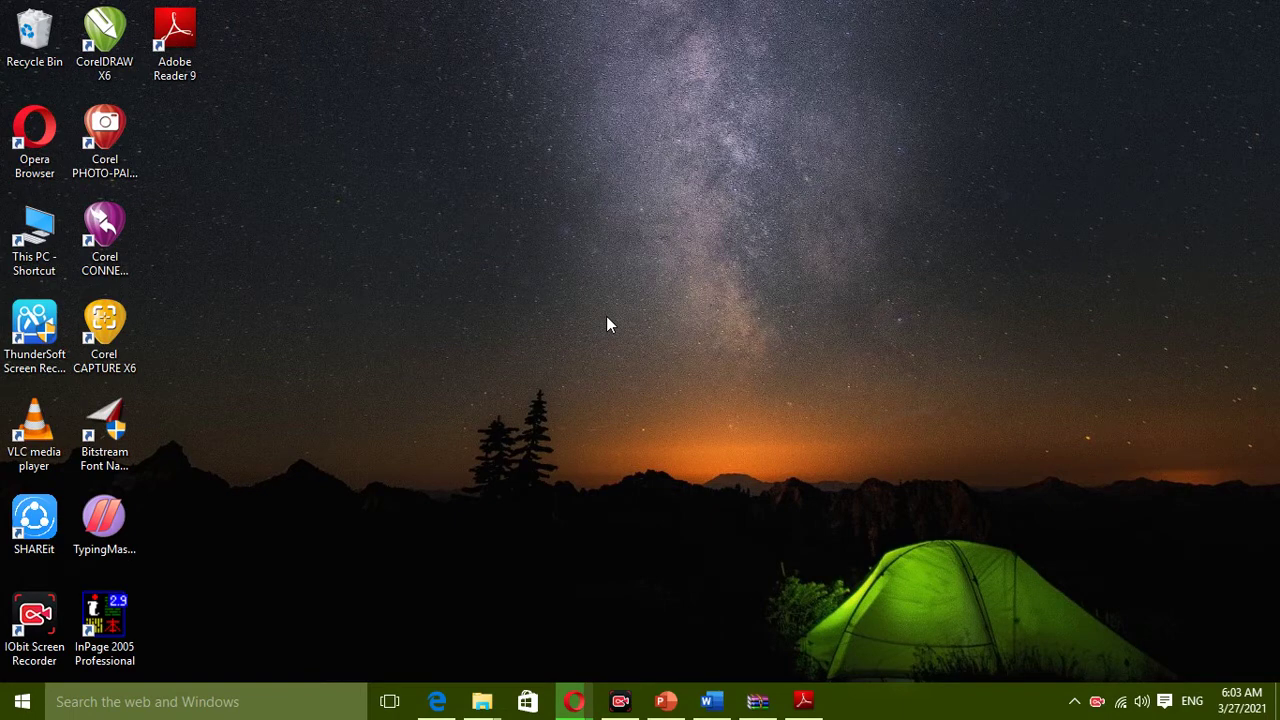
right_click(495, 137)
left_click(548, 194)
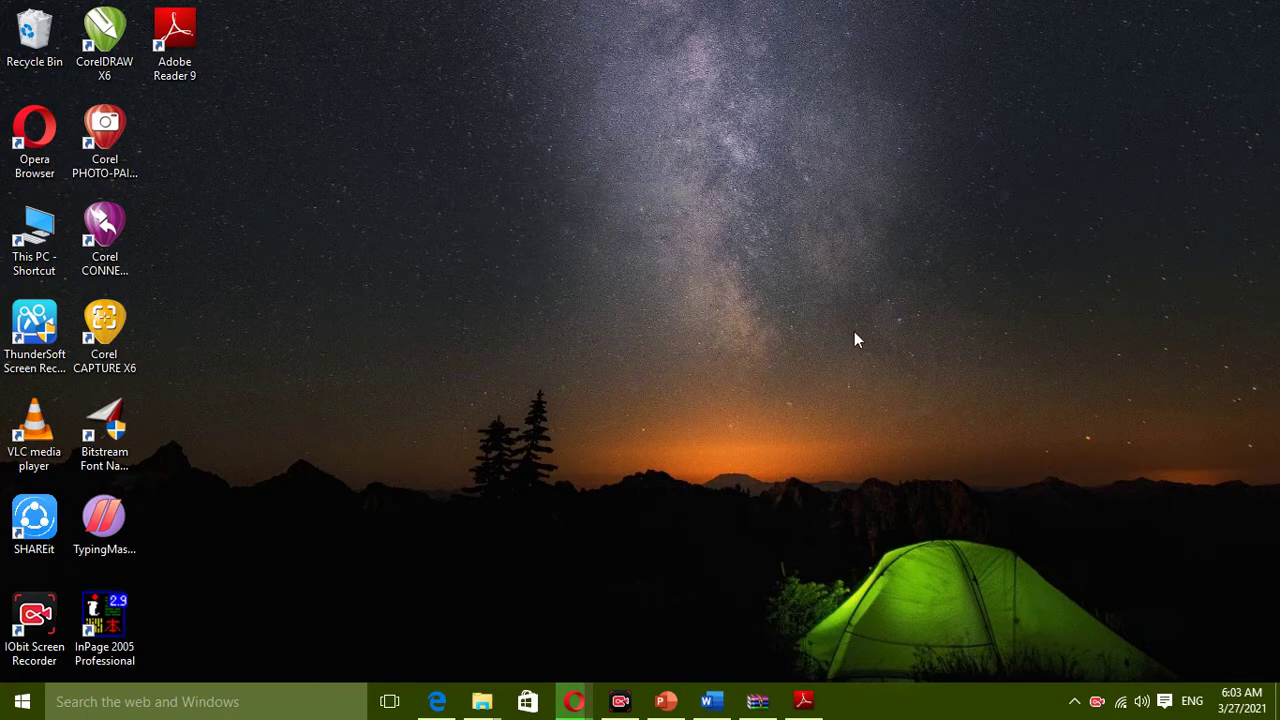